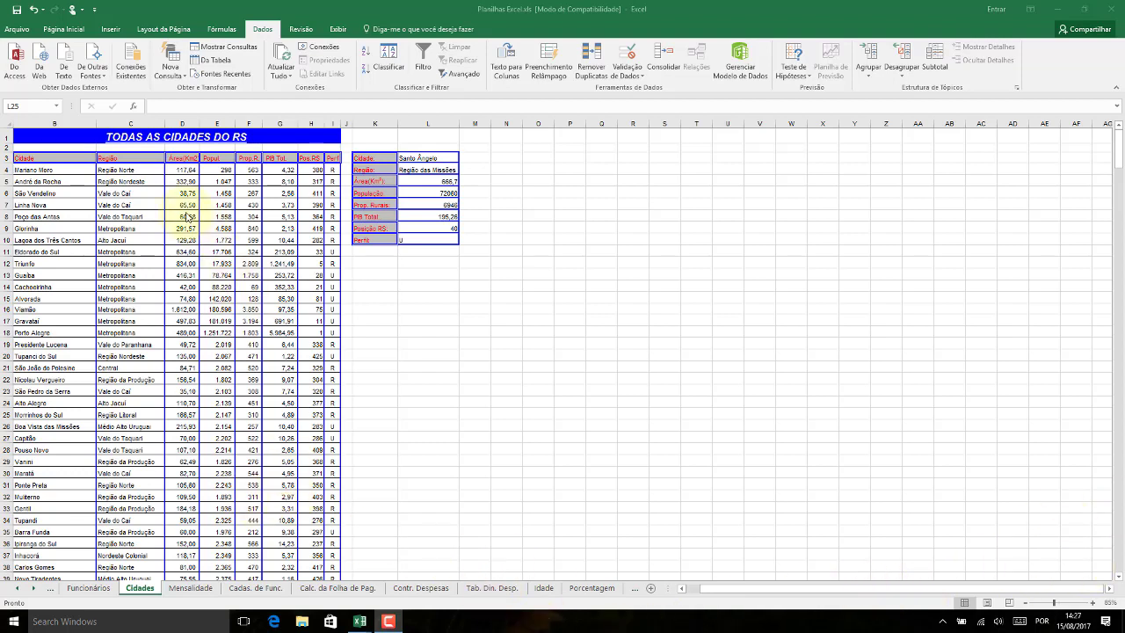
Select the Região Norte cell C4, then cell C7 holding Vale do Caí
{"action": "left_click", "coordinate": [70, 169]}
{"action": "left_click", "coordinate": [118, 171]}
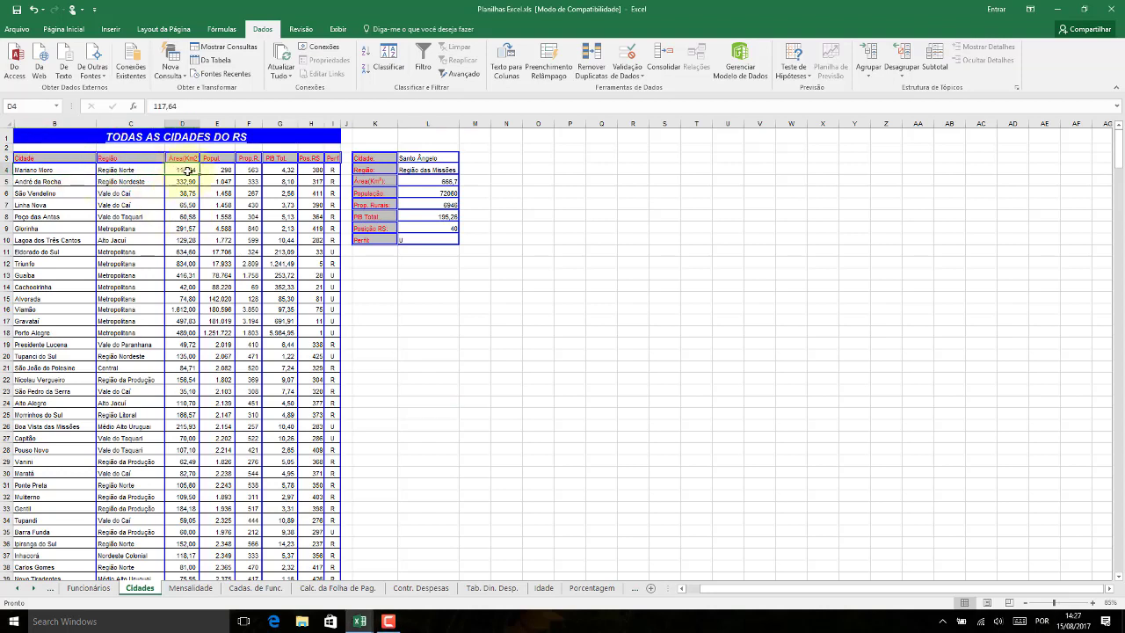
{"action": "left_click", "coordinate": [146, 181]}
{"action": "left_click", "coordinate": [111, 203]}
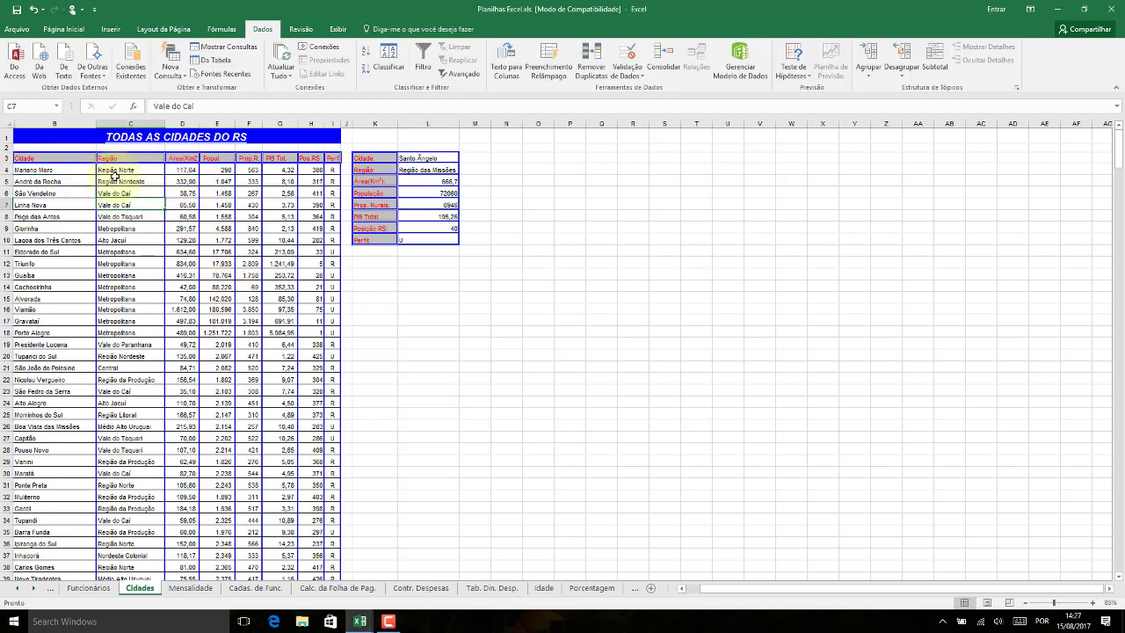
Open the workbook's Informações file page twice, returning to the Cidades sheet each time
{"action": "left_click", "coordinate": [25, 33]}
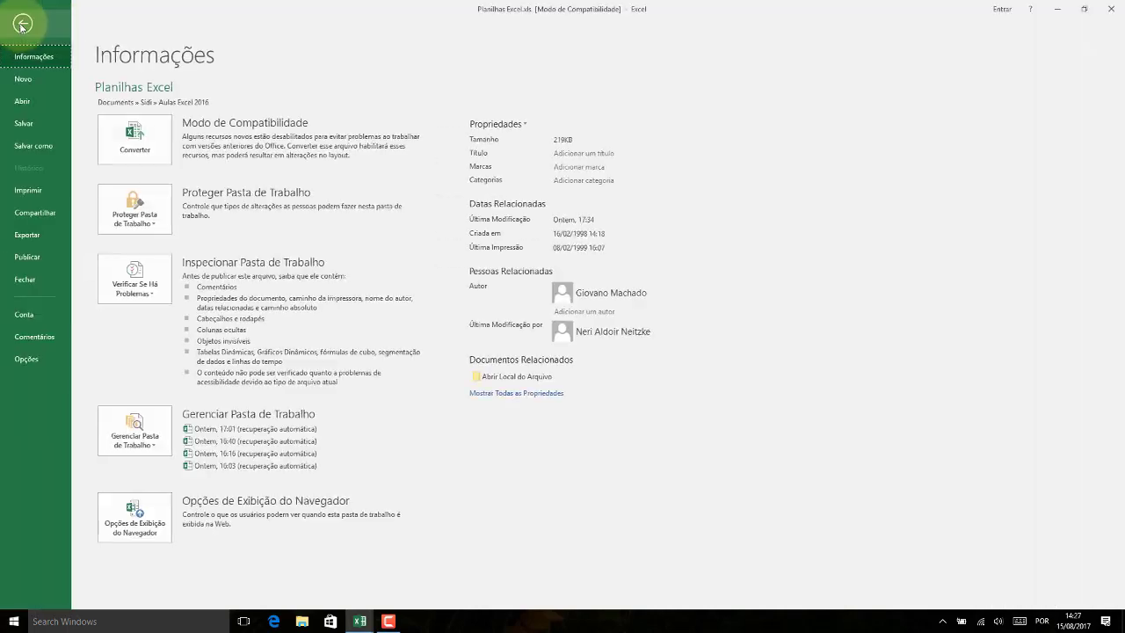
{"action": "left_click", "coordinate": [22, 23]}
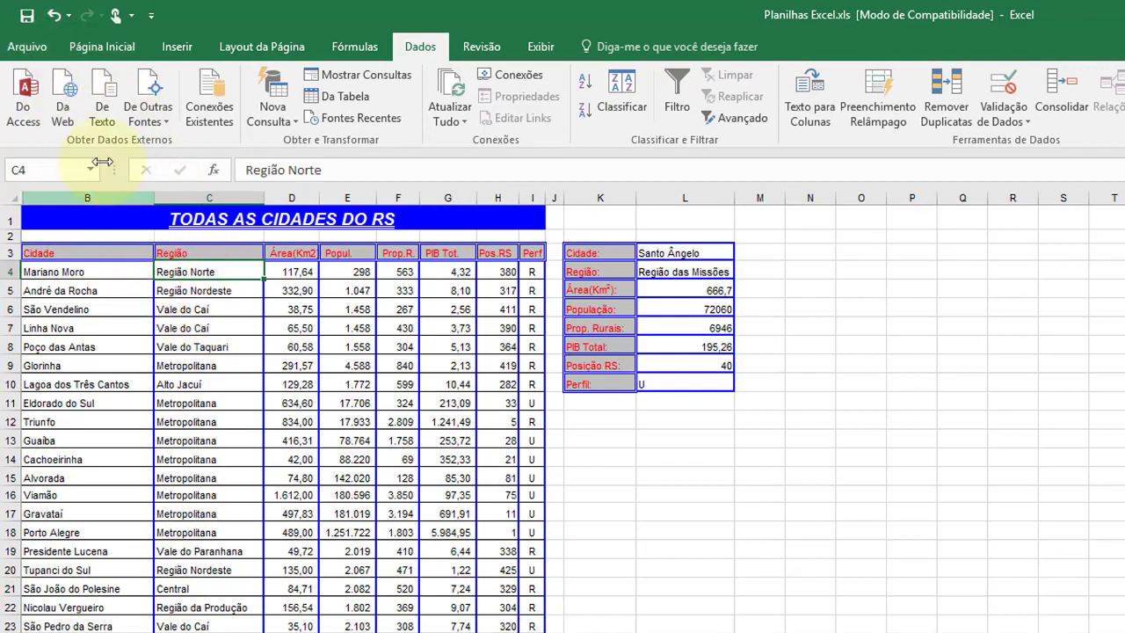
{"action": "left_click", "coordinate": [26, 46]}
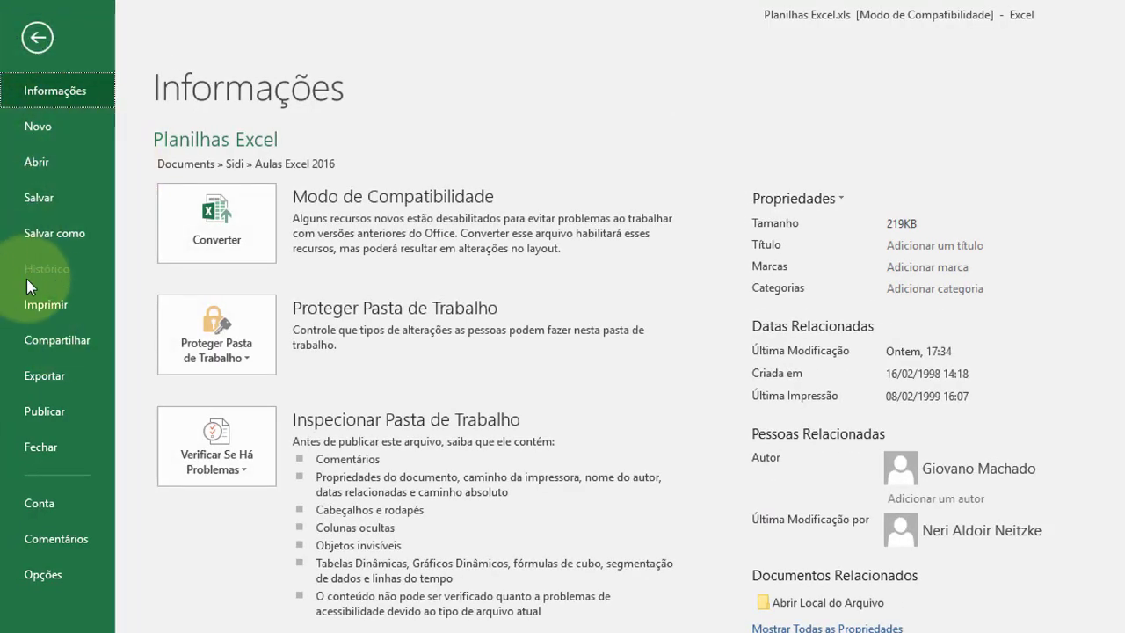
{"action": "left_click", "coordinate": [36, 40]}
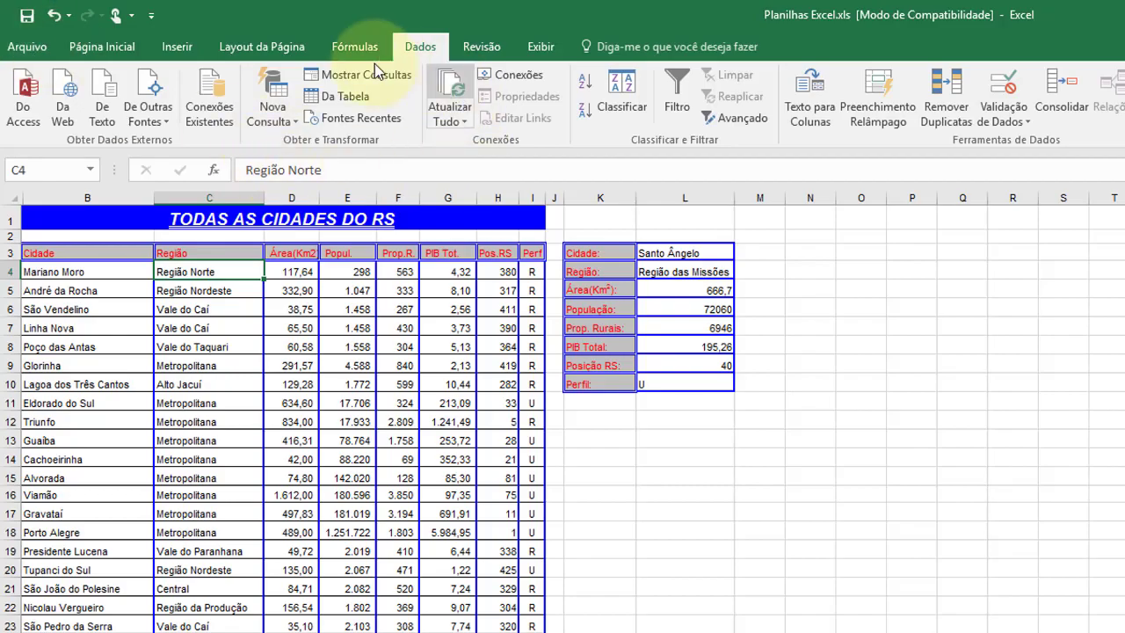
Open Configurar Página from Layout da Página and go to the sheet's print preview
{"action": "left_click", "coordinate": [268, 54]}
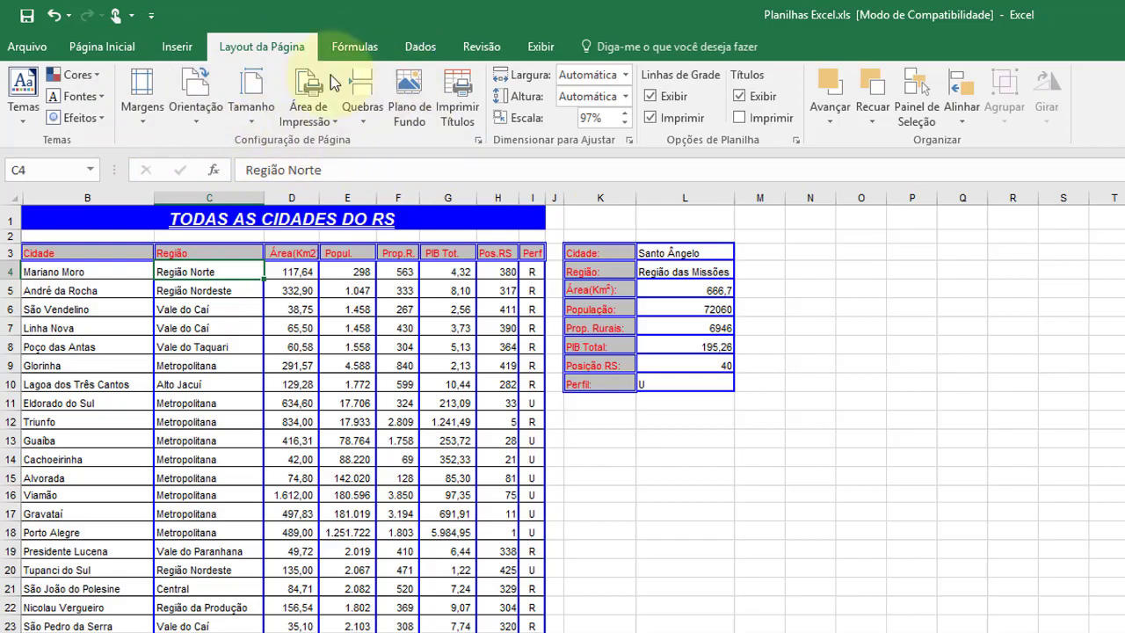
{"action": "left_click", "coordinate": [478, 140]}
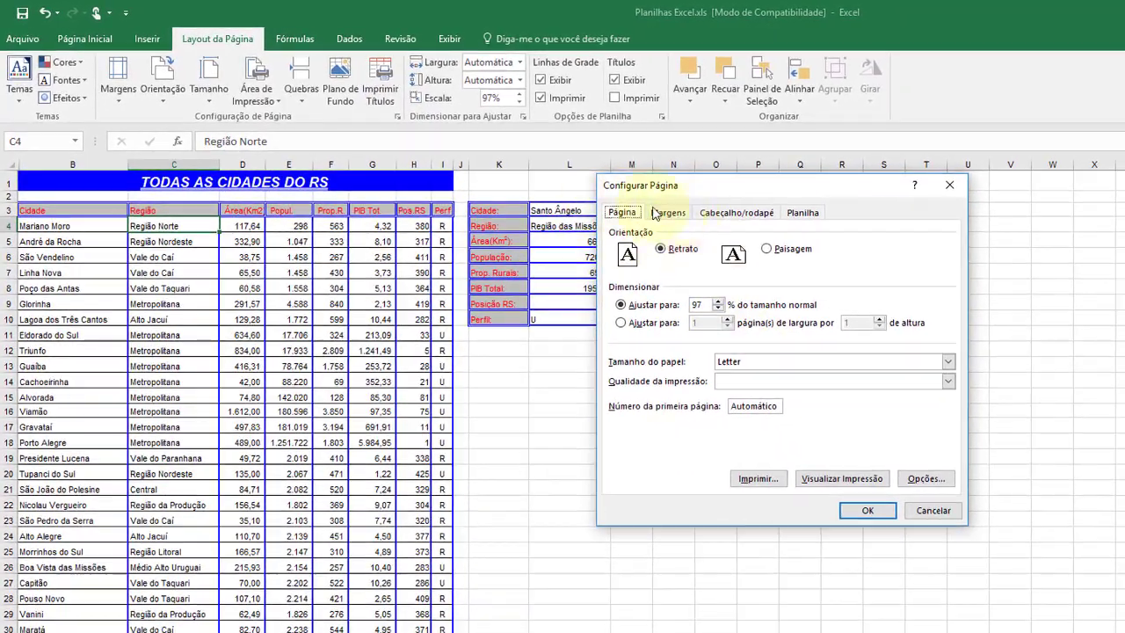
{"action": "left_click", "coordinate": [828, 478]}
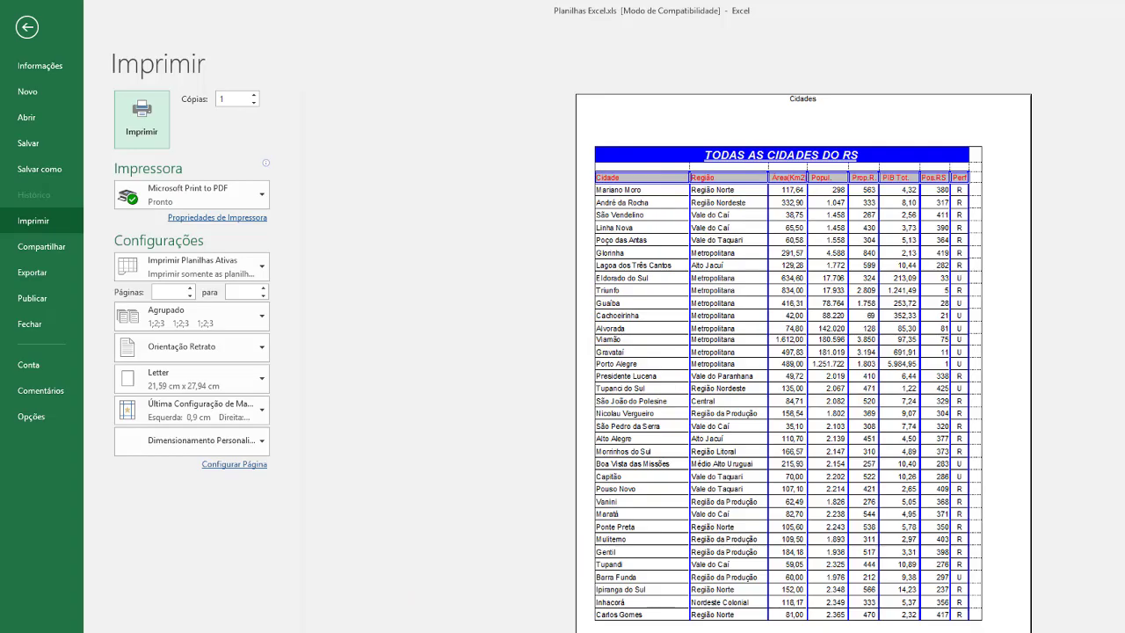
Page through all print preview pages of the city table, then return to the Cidades worksheet
{"action": "left_click", "coordinate": [446, 588]}
{"action": "left_click", "coordinate": [446, 589]}
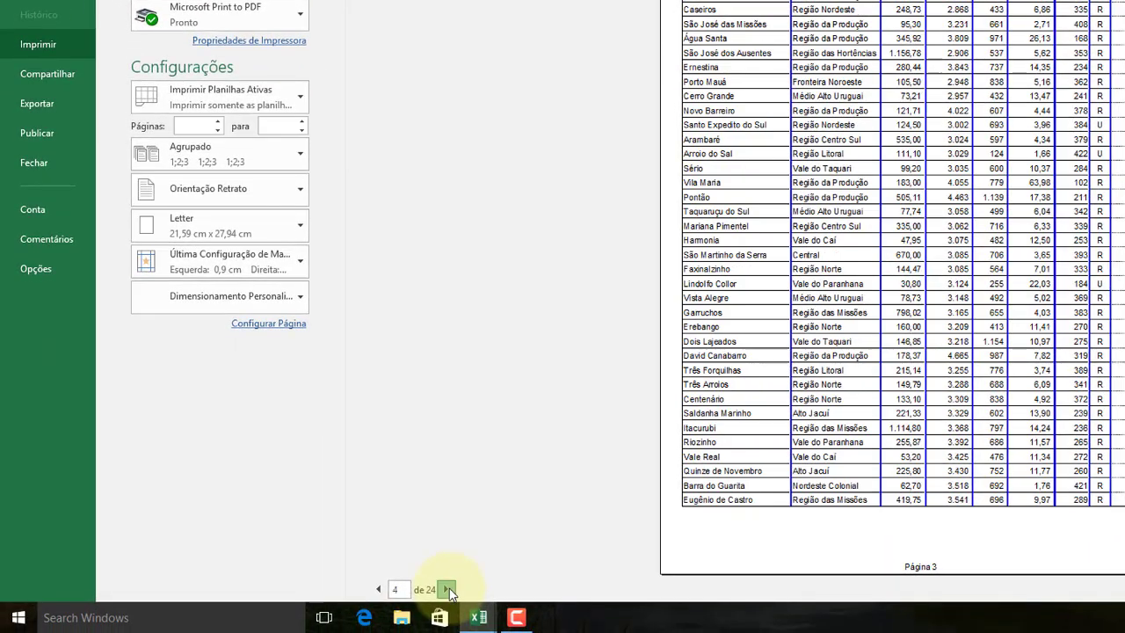
{"action": "left_click", "coordinate": [446, 589]}
{"action": "left_click", "coordinate": [446, 589]}
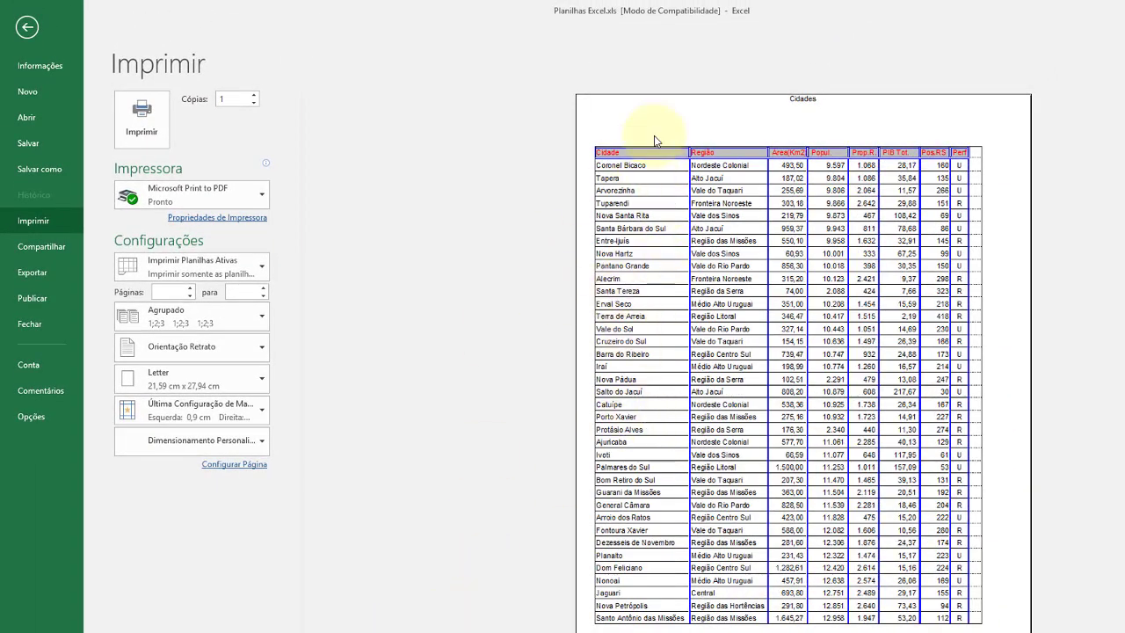
{"action": "key", "text": "Page_Down"}
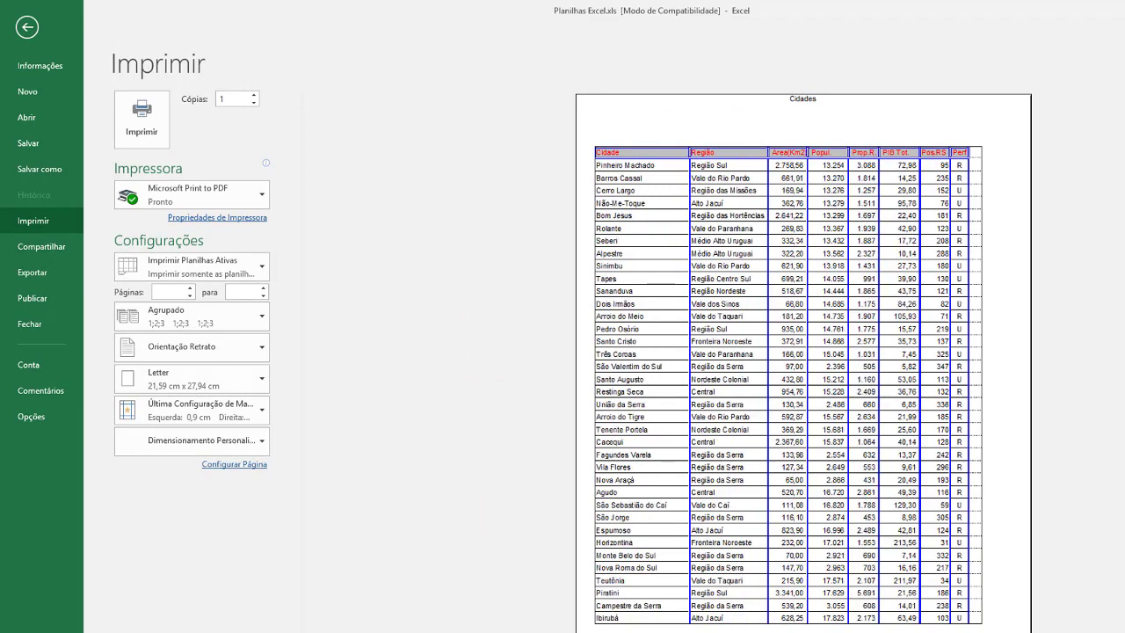
{"action": "key", "text": "Page_Down"}
{"action": "key", "text": "Page_Down"}
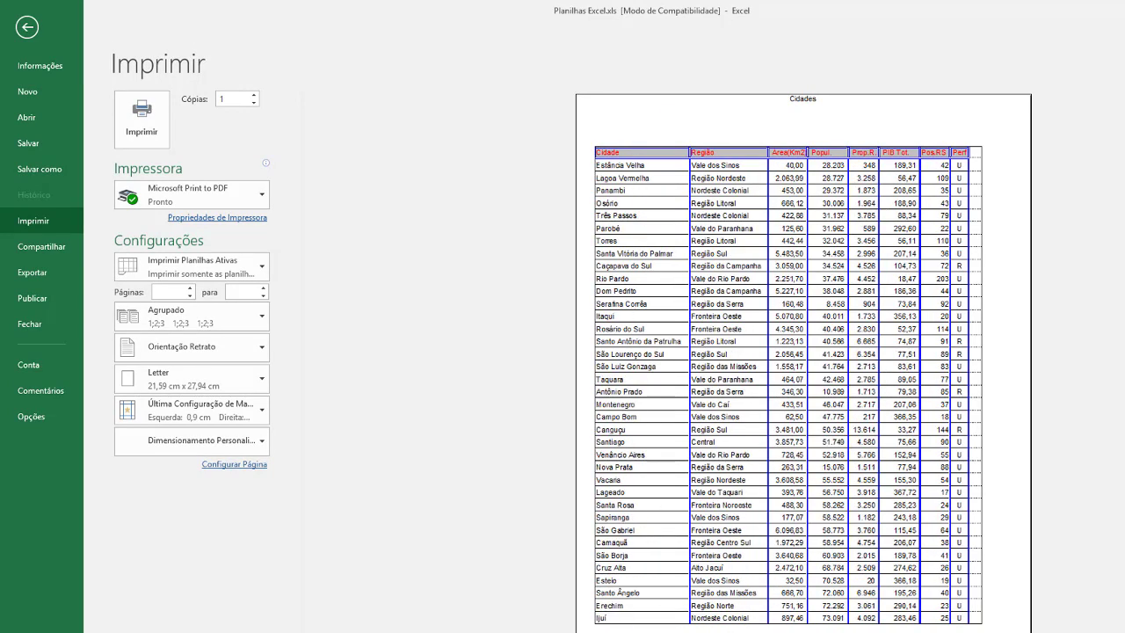
{"action": "key", "text": "Page_Down"}
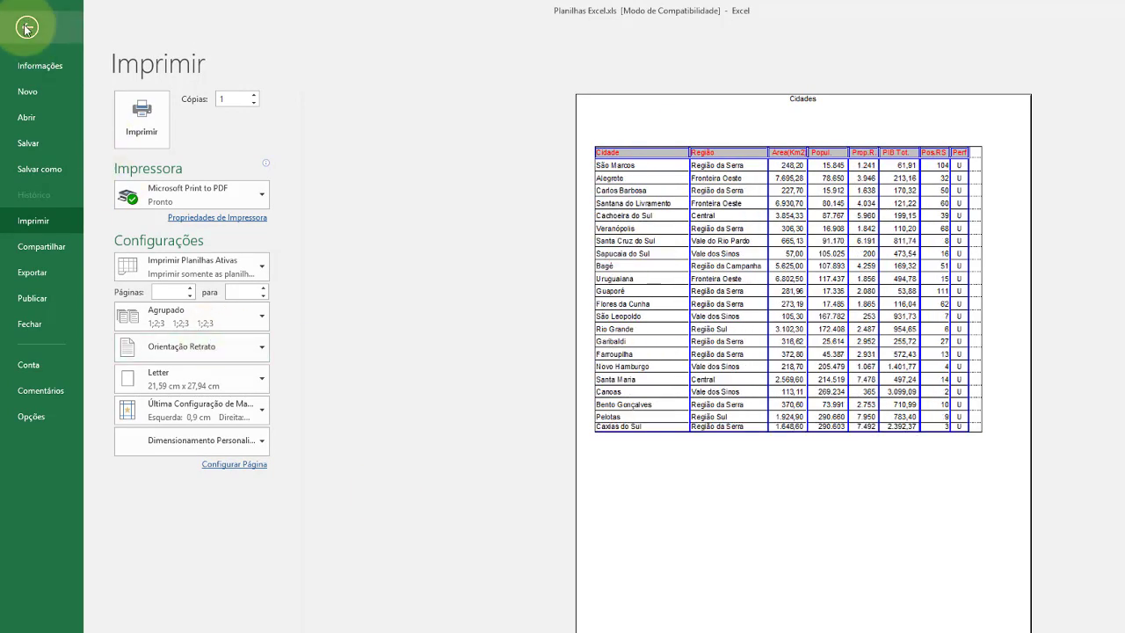
{"action": "left_click", "coordinate": [26, 28]}
Select cell B4 (Mariano Moro), glance at the Dados commands, then show the Exibir view options
{"action": "left_click", "coordinate": [69, 197]}
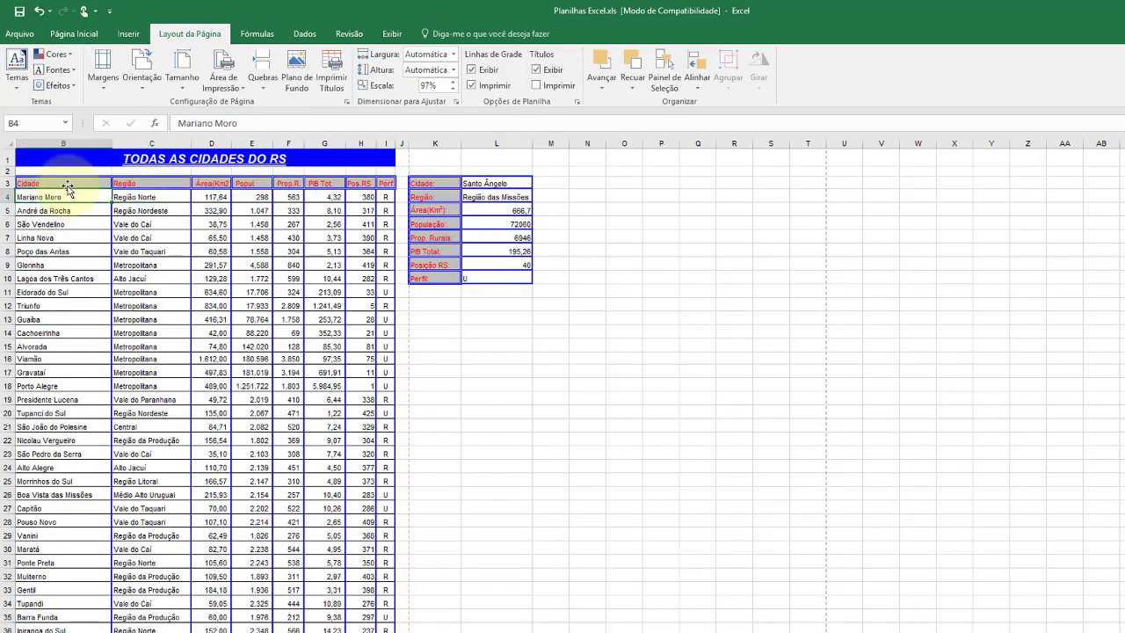
{"action": "left_click", "coordinate": [308, 33]}
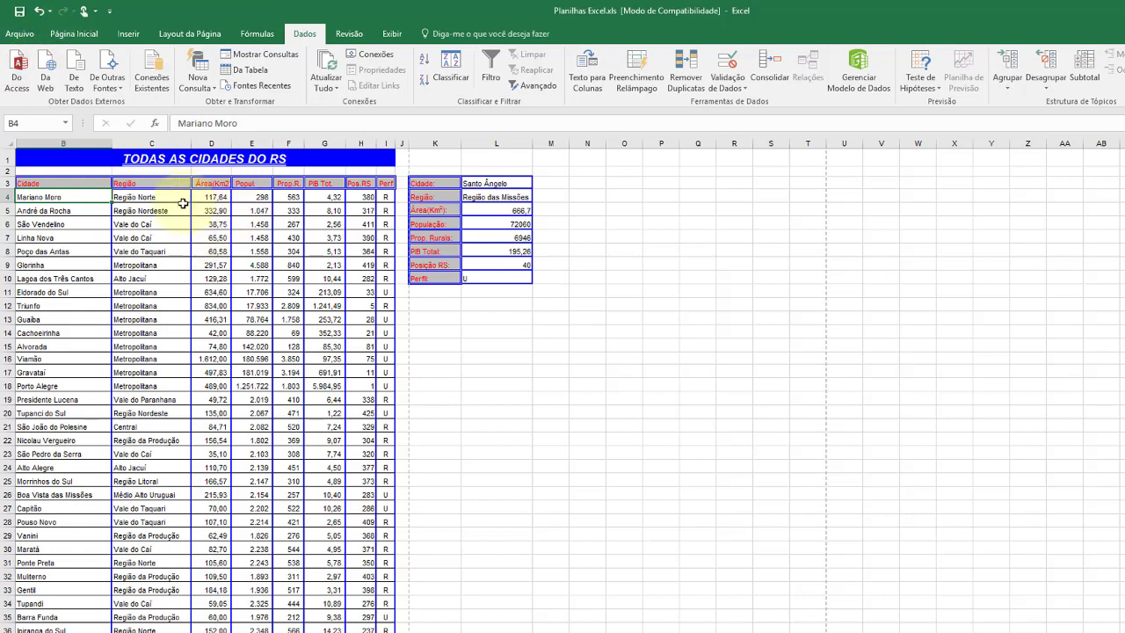
{"action": "left_click", "coordinate": [145, 197]}
{"action": "left_click", "coordinate": [83, 197]}
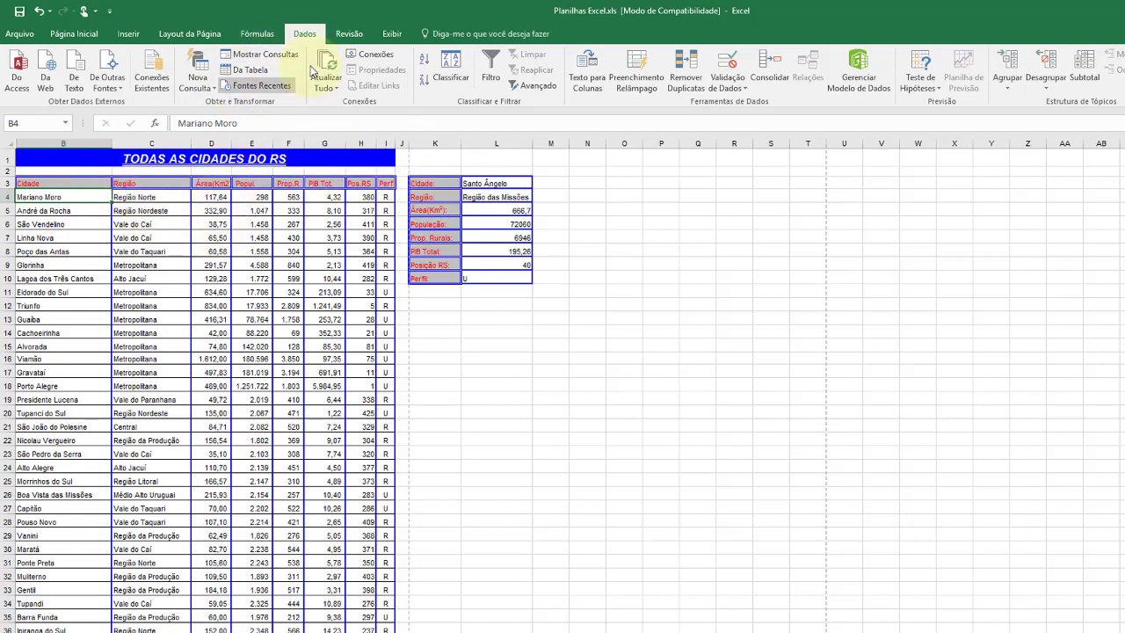
{"action": "left_click", "coordinate": [391, 34]}
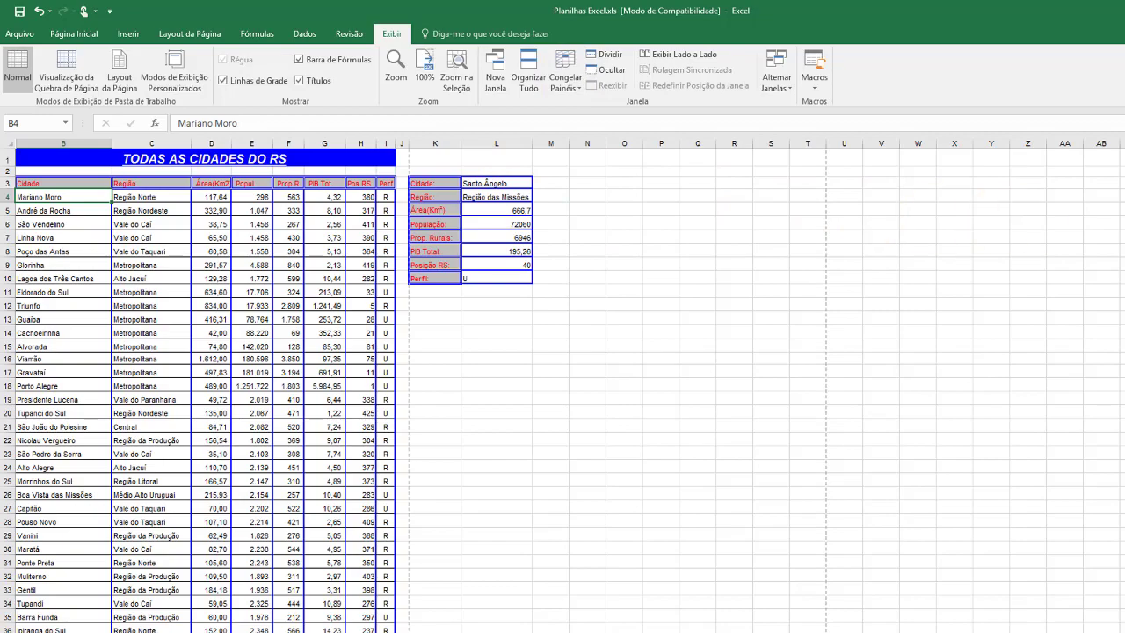
Scroll the city list down and back up to see which rows stay in view
{"action": "scroll", "coordinate": [562, 391], "scroll_direction": "down", "scroll_amount": 3}
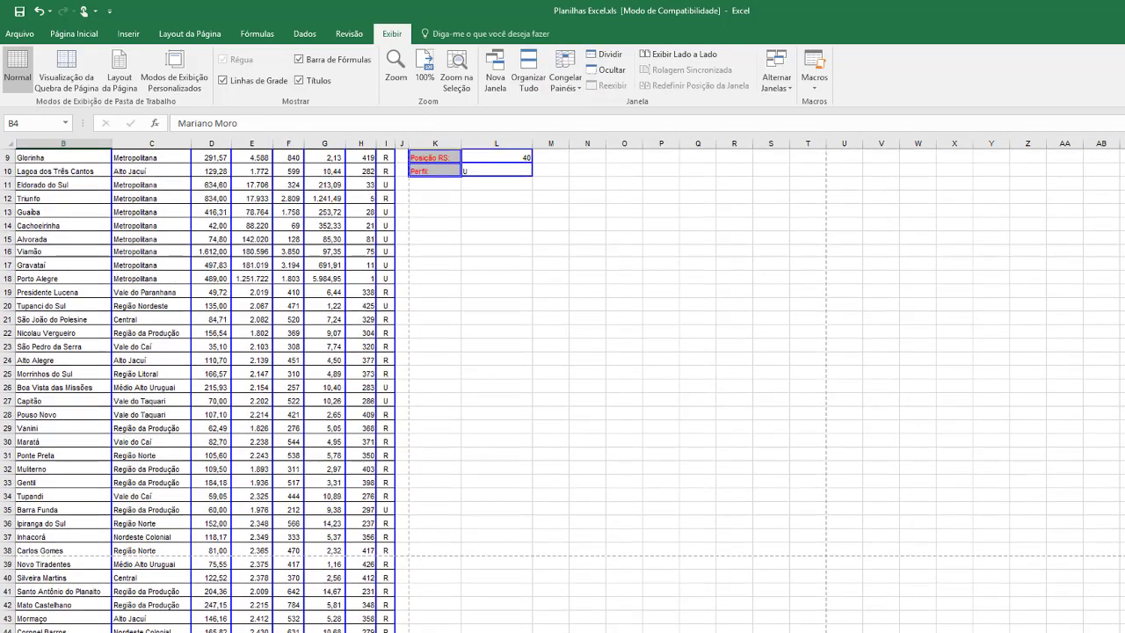
{"action": "scroll", "coordinate": [563, 390], "scroll_direction": "up", "scroll_amount": 3}
{"action": "scroll", "coordinate": [562, 390], "scroll_direction": "down", "scroll_amount": 2}
{"action": "scroll", "coordinate": [563, 390], "scroll_direction": "down", "scroll_amount": 9}
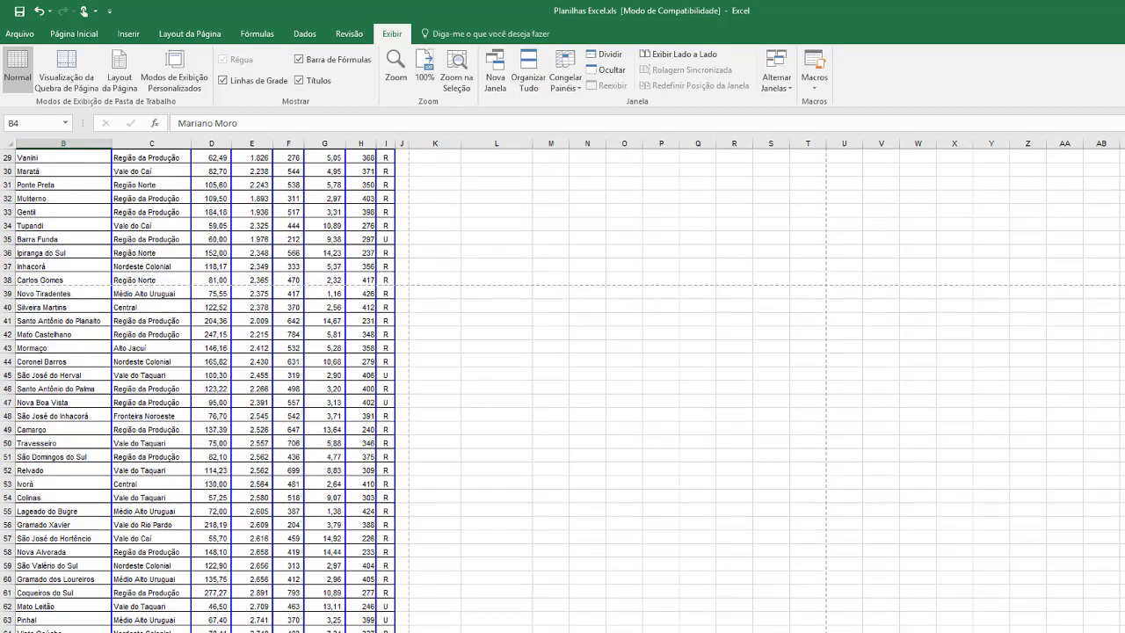
{"action": "scroll", "coordinate": [562, 390], "scroll_direction": "up", "scroll_amount": 11}
{"action": "scroll", "coordinate": [562, 390], "scroll_direction": "down", "scroll_amount": 3}
{"action": "scroll", "coordinate": [563, 390], "scroll_direction": "down", "scroll_amount": 10}
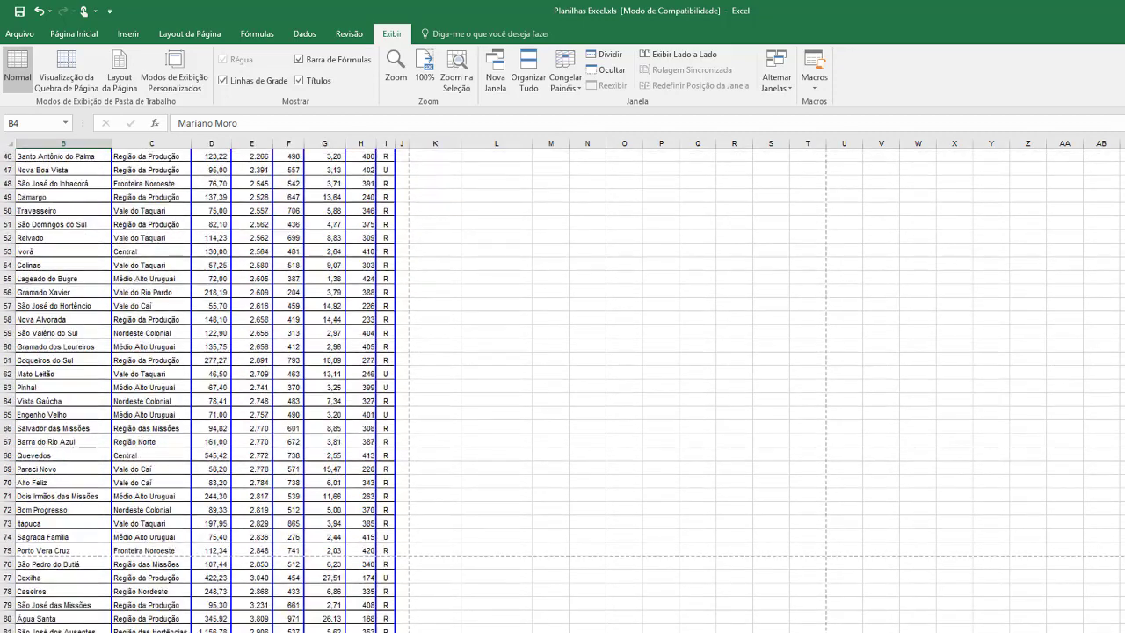
{"action": "scroll", "coordinate": [563, 391], "scroll_direction": "down", "scroll_amount": 8}
{"action": "scroll", "coordinate": [563, 390], "scroll_direction": "up", "scroll_amount": 20}
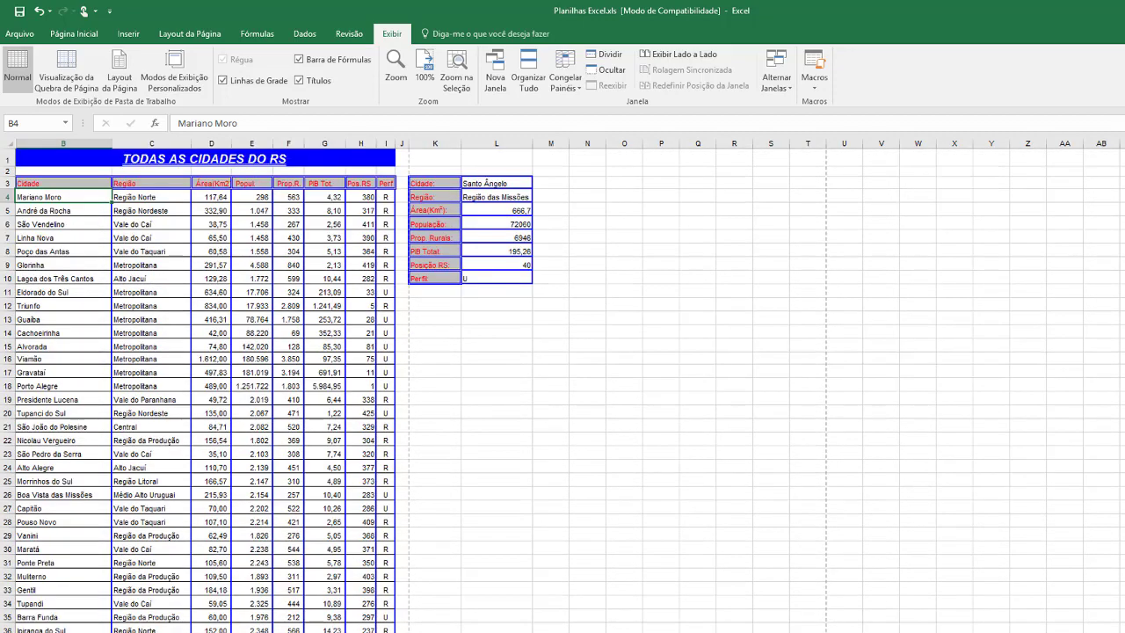
Select cells along row 4, settling on B4, and bring up the Congelar Painéis options
{"action": "left_click", "coordinate": [137, 197]}
{"action": "key", "text": "Left"}
{"action": "key", "text": "Right"}
{"action": "key", "text": "Right"}
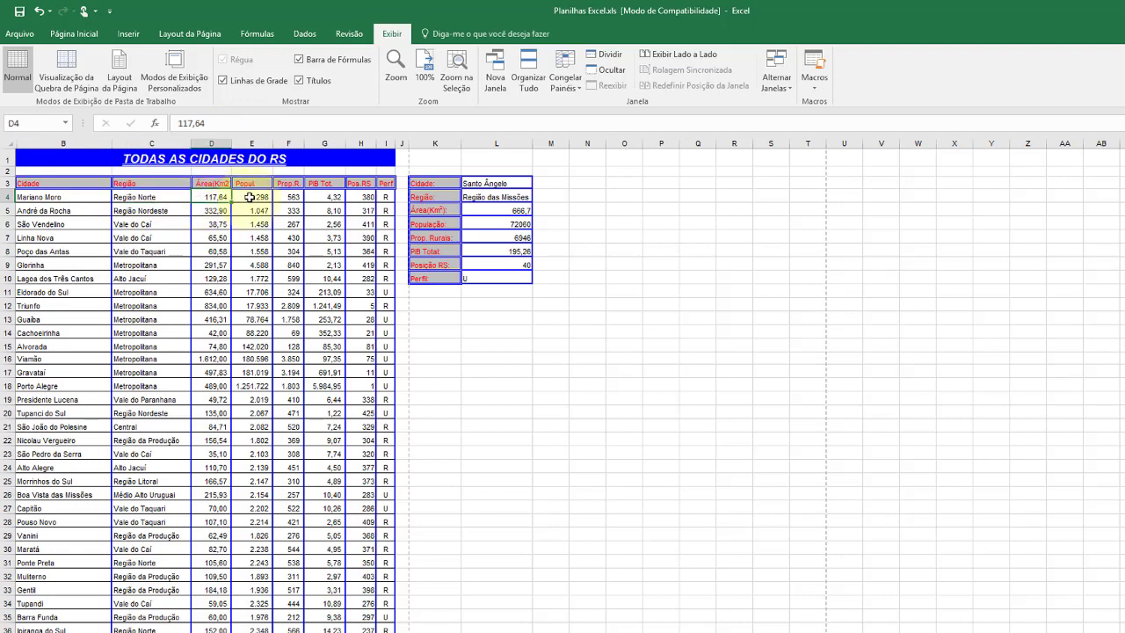
{"action": "key", "text": "Right"}
{"action": "key", "text": "Right"}
{"action": "left_click", "coordinate": [76, 193]}
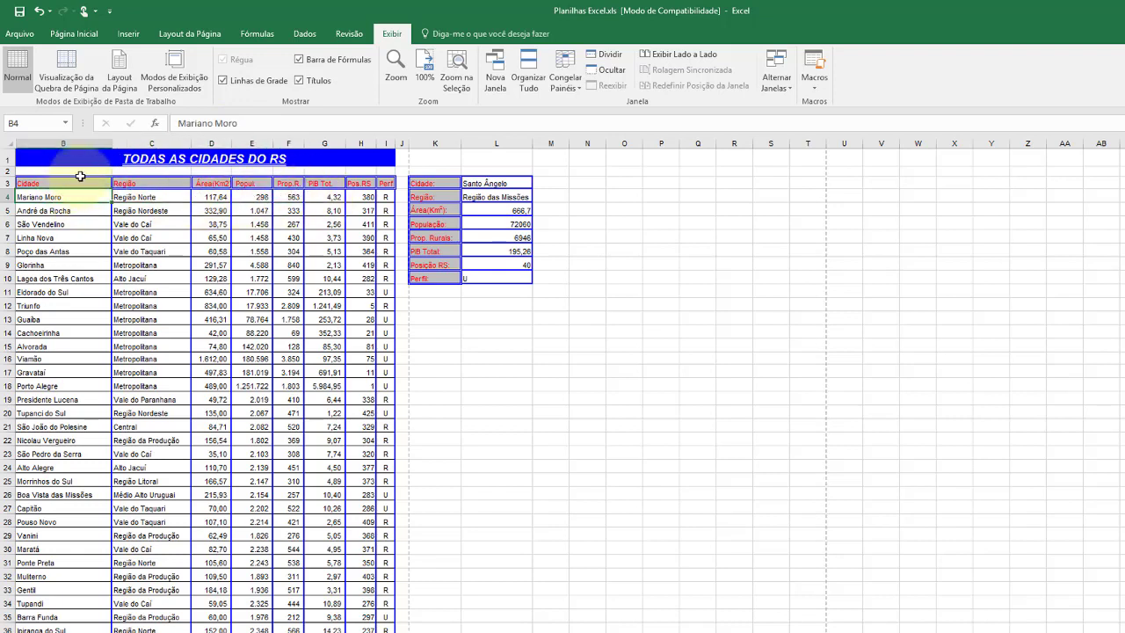
{"action": "key", "text": "Right"}
{"action": "key", "text": "Right"}
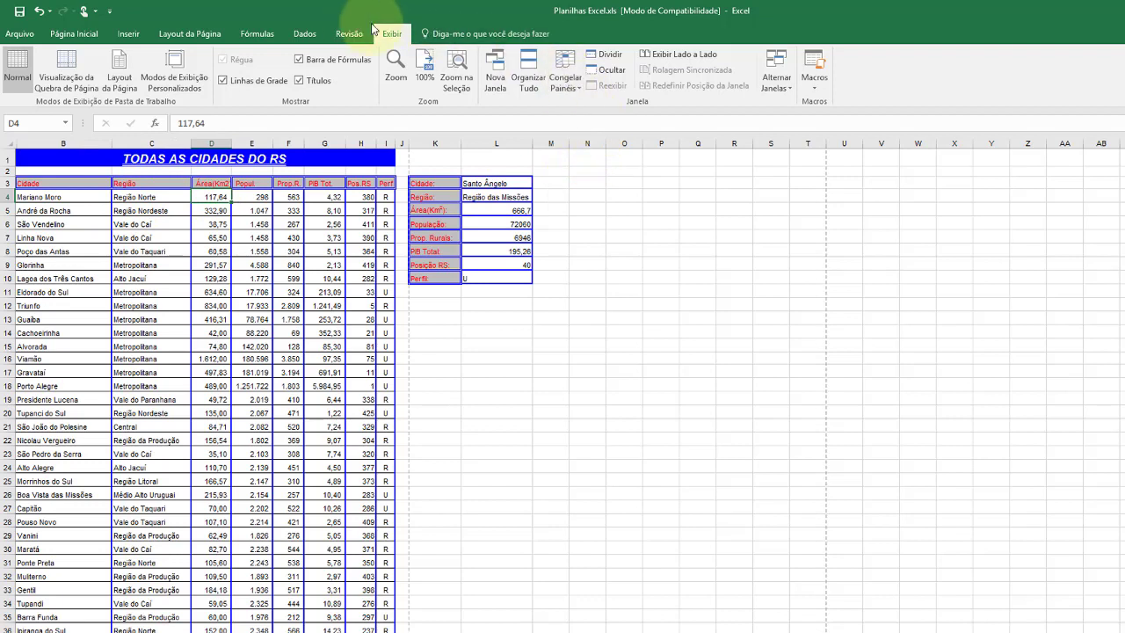
{"action": "left_click", "coordinate": [572, 91]}
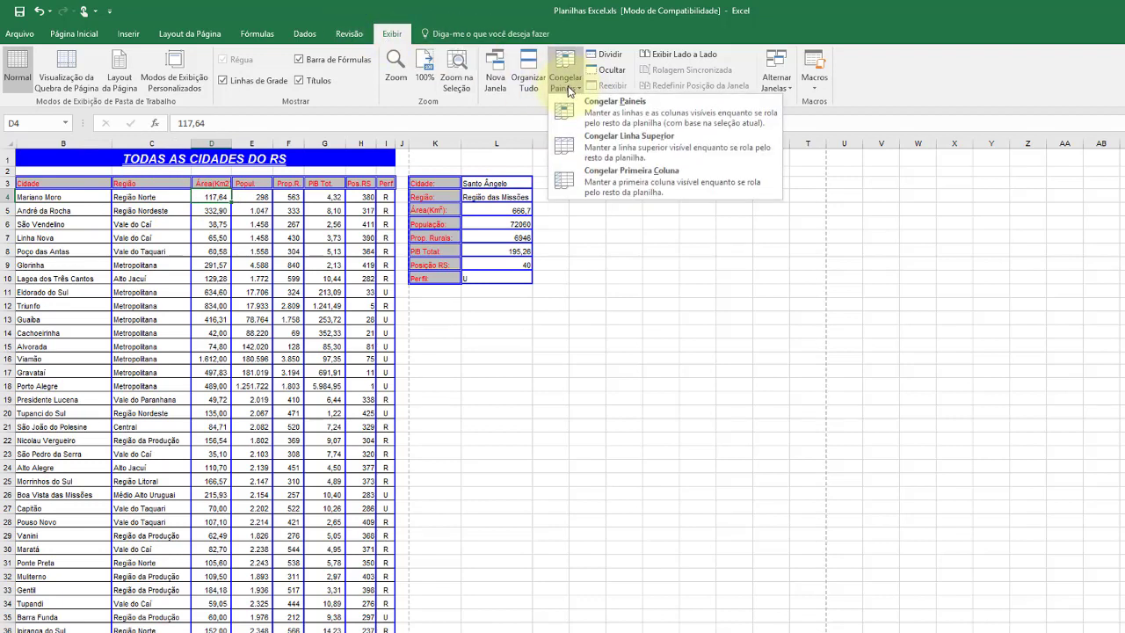
Try freezing only the top row, then unfreeze all panes again
{"action": "left_click", "coordinate": [603, 150]}
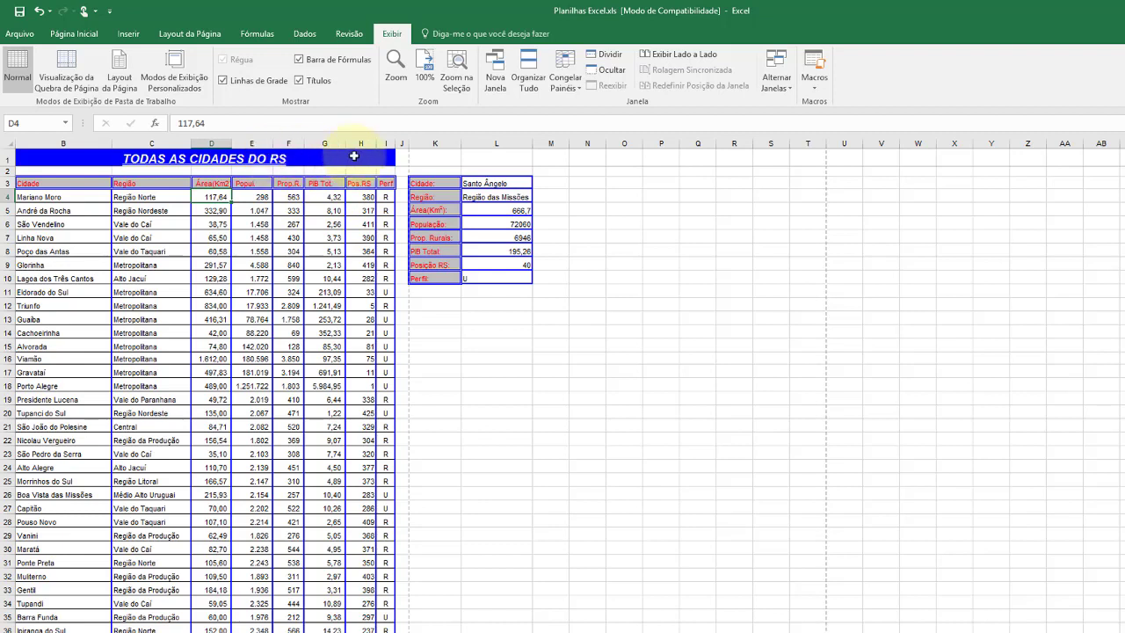
{"action": "left_click", "coordinate": [572, 86]}
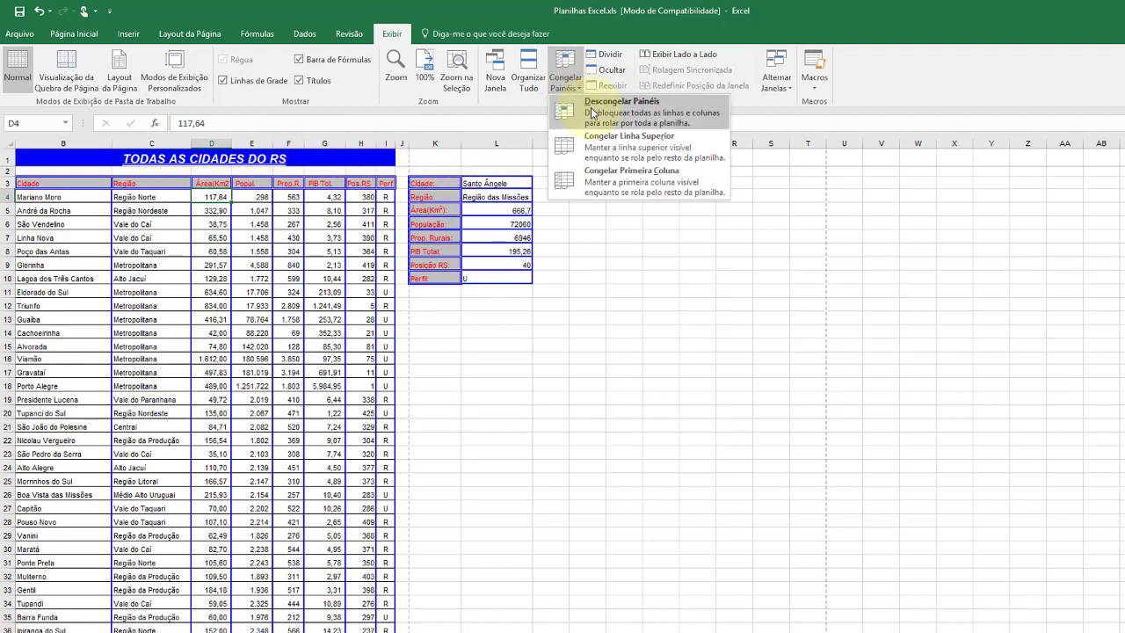
{"action": "left_click", "coordinate": [591, 108]}
Freeze panes above row 4 so rows 1–3 stay fixed, then select cell B4
{"action": "left_click", "coordinate": [573, 81]}
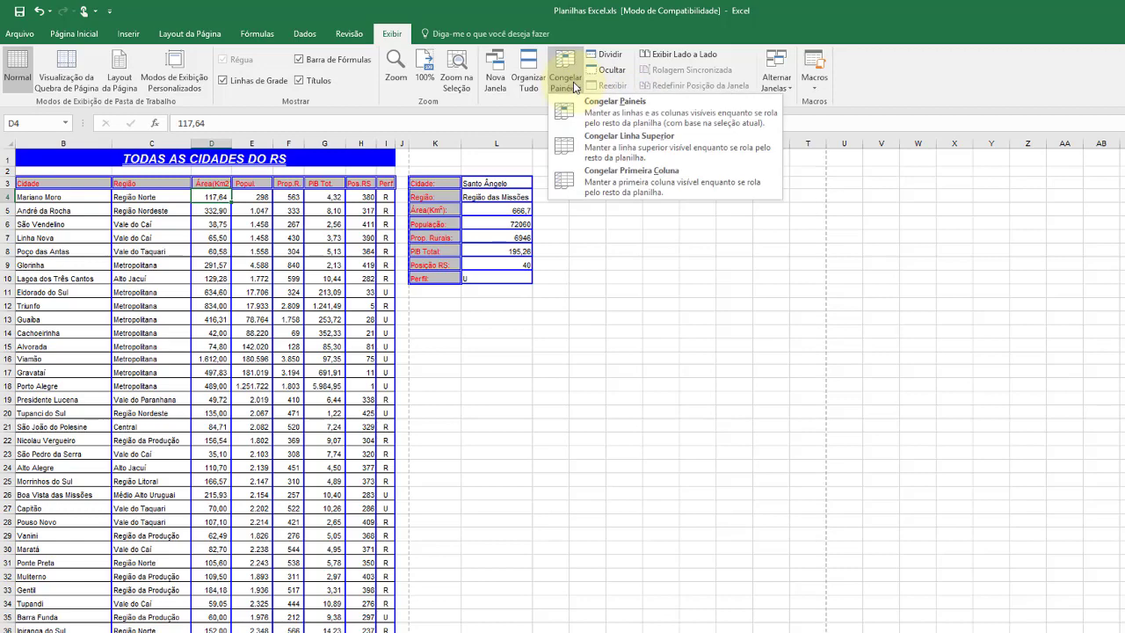
{"action": "left_click", "coordinate": [575, 110]}
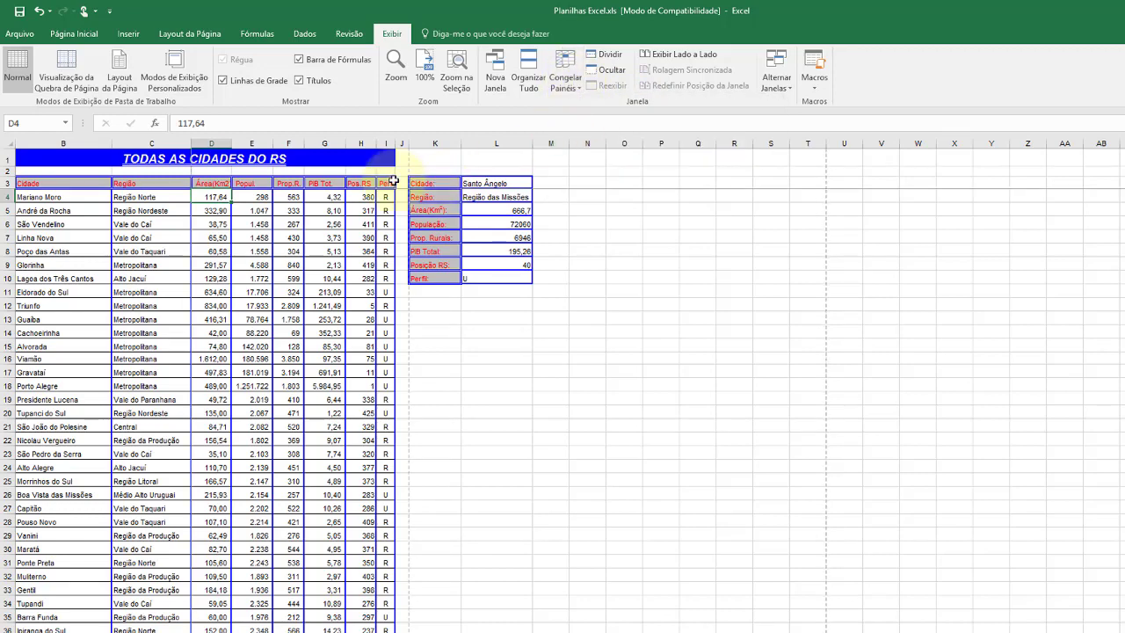
{"action": "left_click", "coordinate": [151, 197]}
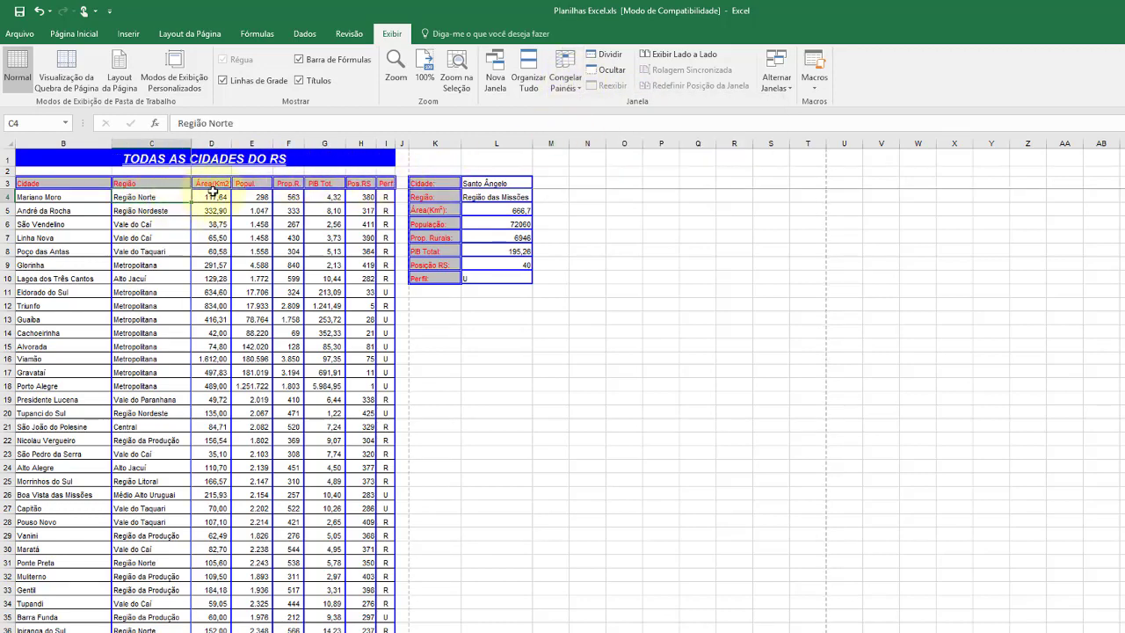
{"action": "left_click", "coordinate": [93, 195]}
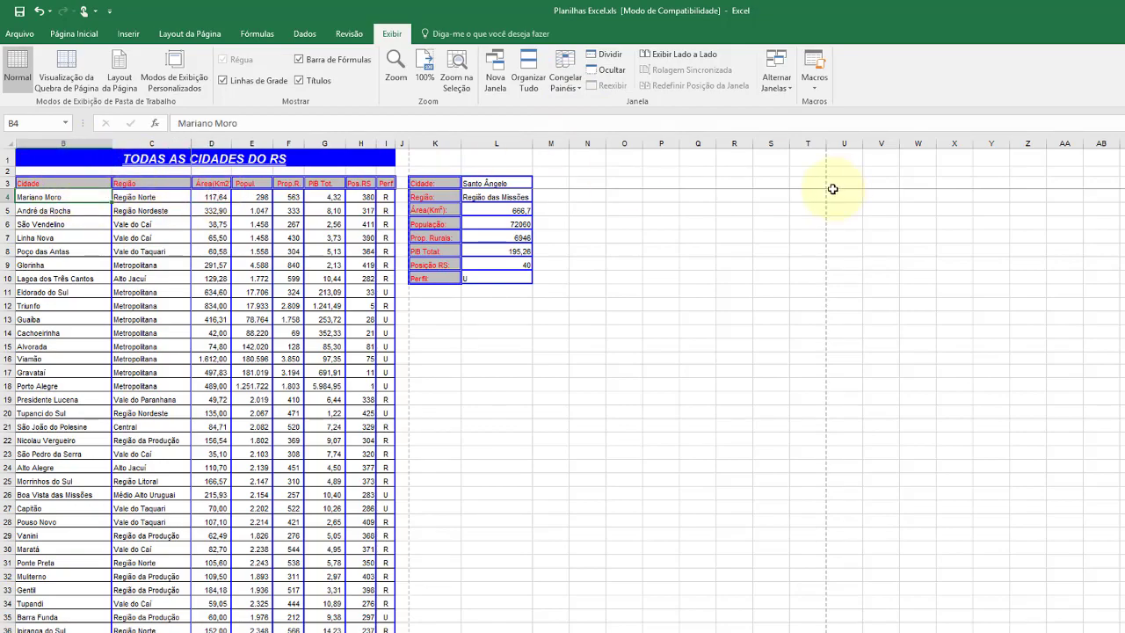
{"action": "scroll", "coordinate": [563, 408], "scroll_direction": "down", "scroll_amount": 2}
{"action": "scroll", "coordinate": [562, 409], "scroll_direction": "down", "scroll_amount": 6}
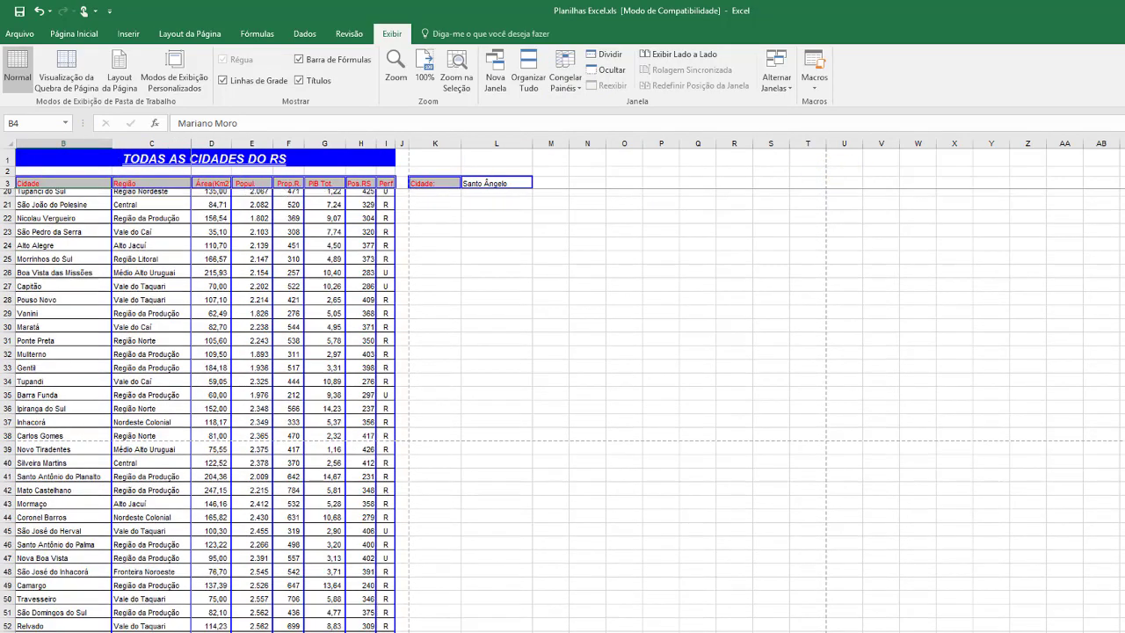
{"action": "scroll", "coordinate": [563, 409], "scroll_direction": "down", "scroll_amount": 7}
{"action": "scroll", "coordinate": [562, 409], "scroll_direction": "down", "scroll_amount": 7}
{"action": "scroll", "coordinate": [563, 411], "scroll_direction": "down", "scroll_amount": 20}
{"action": "scroll", "coordinate": [562, 410], "scroll_direction": "down", "scroll_amount": 20}
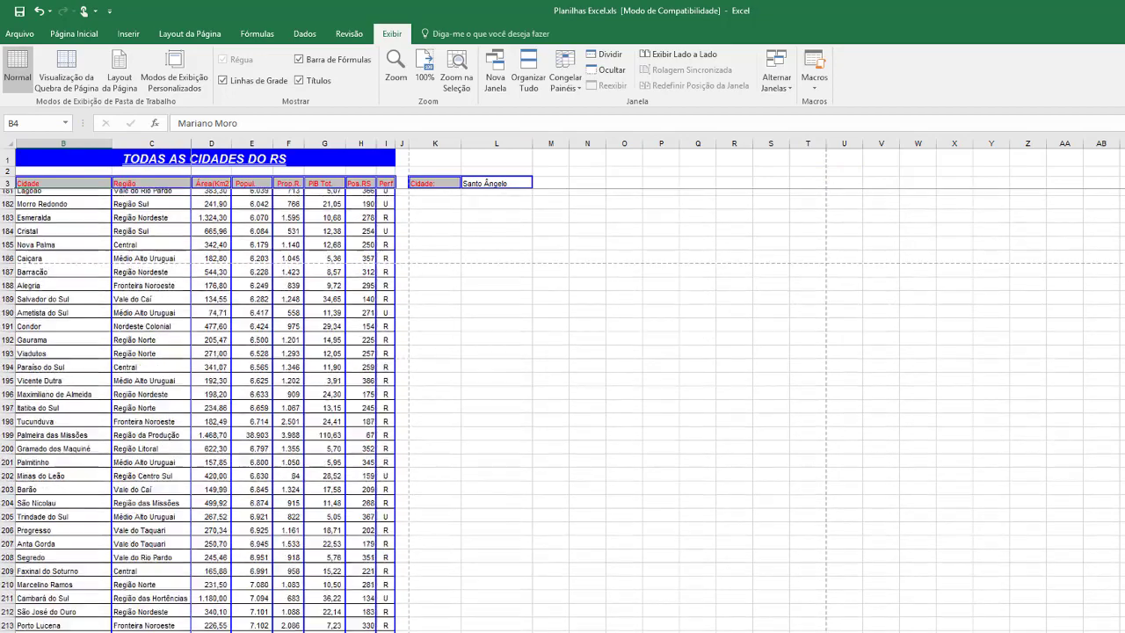
{"action": "scroll", "coordinate": [562, 411], "scroll_direction": "down", "scroll_amount": 20}
{"action": "scroll", "coordinate": [563, 410], "scroll_direction": "down", "scroll_amount": 20}
{"action": "scroll", "coordinate": [562, 410], "scroll_direction": "up", "scroll_amount": 12}
{"action": "scroll", "coordinate": [562, 411], "scroll_direction": "up", "scroll_amount": 12}
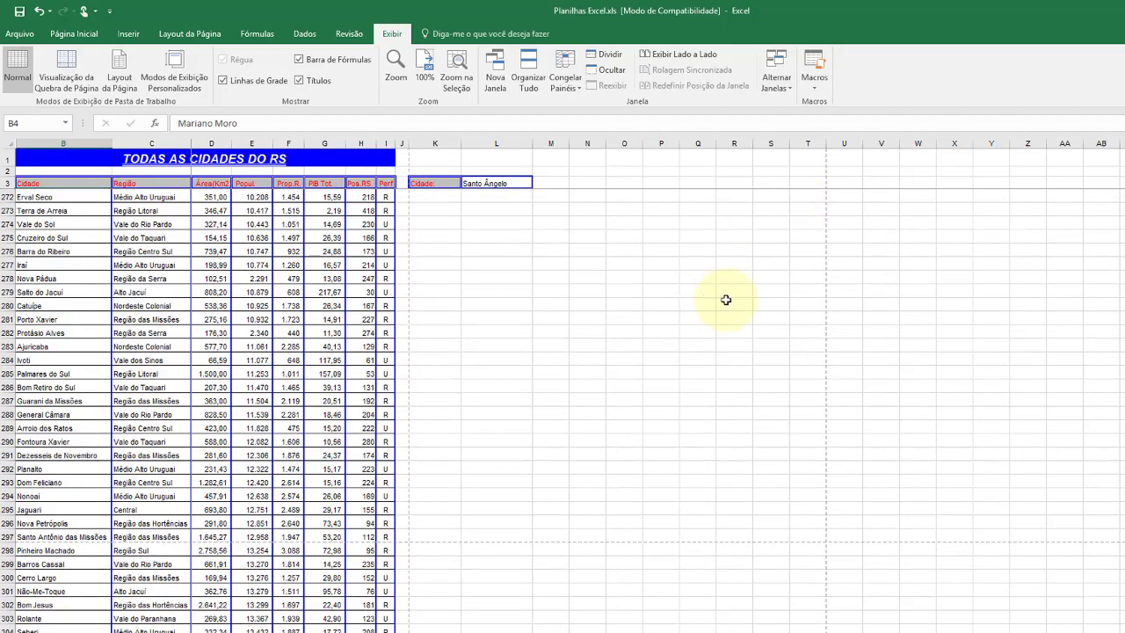
{"action": "scroll", "coordinate": [562, 411], "scroll_direction": "up", "scroll_amount": 20}
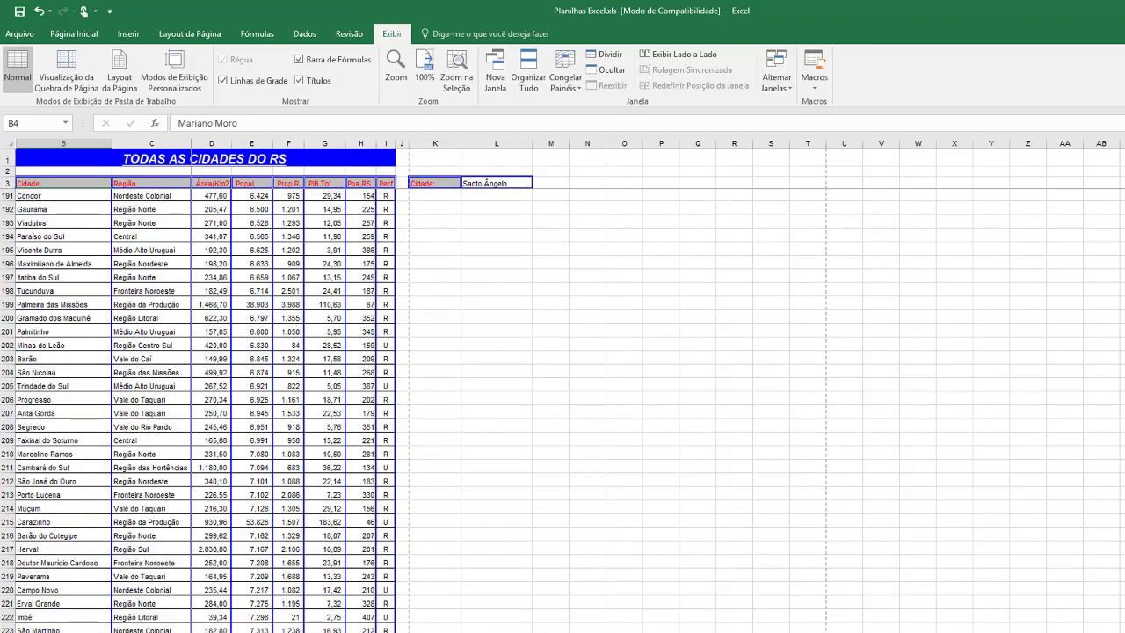
{"action": "scroll", "coordinate": [563, 410], "scroll_direction": "up", "scroll_amount": 20}
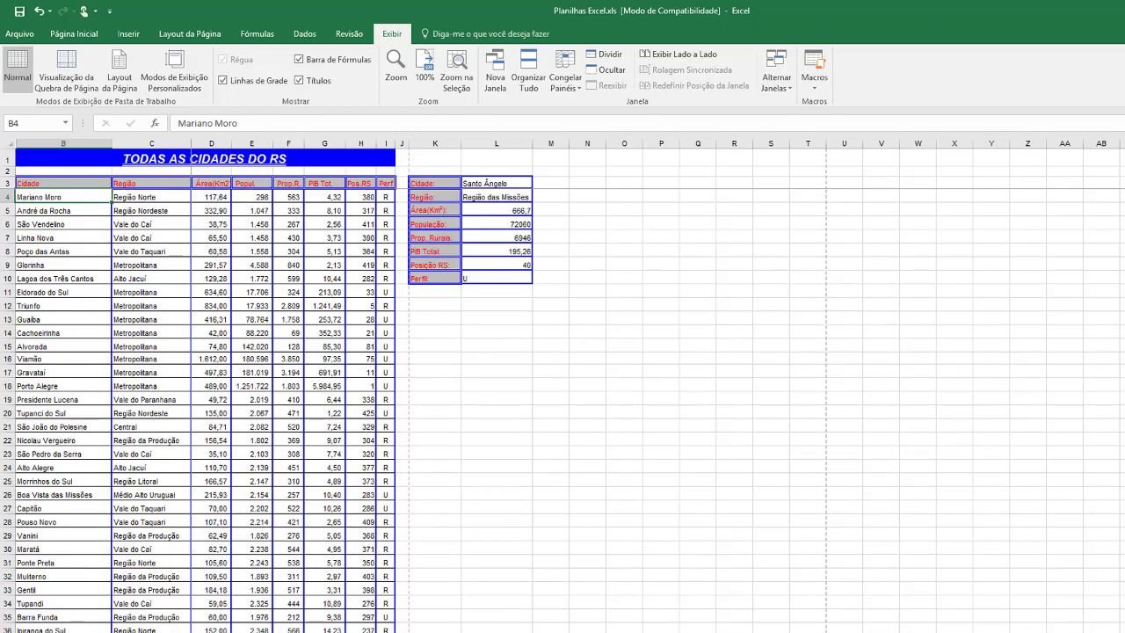
{"action": "scroll", "coordinate": [563, 411], "scroll_direction": "down", "scroll_amount": 12}
{"action": "scroll", "coordinate": [562, 410], "scroll_direction": "down", "scroll_amount": 13}
{"action": "scroll", "coordinate": [563, 410], "scroll_direction": "down", "scroll_amount": 13}
{"action": "scroll", "coordinate": [563, 410], "scroll_direction": "down", "scroll_amount": 12}
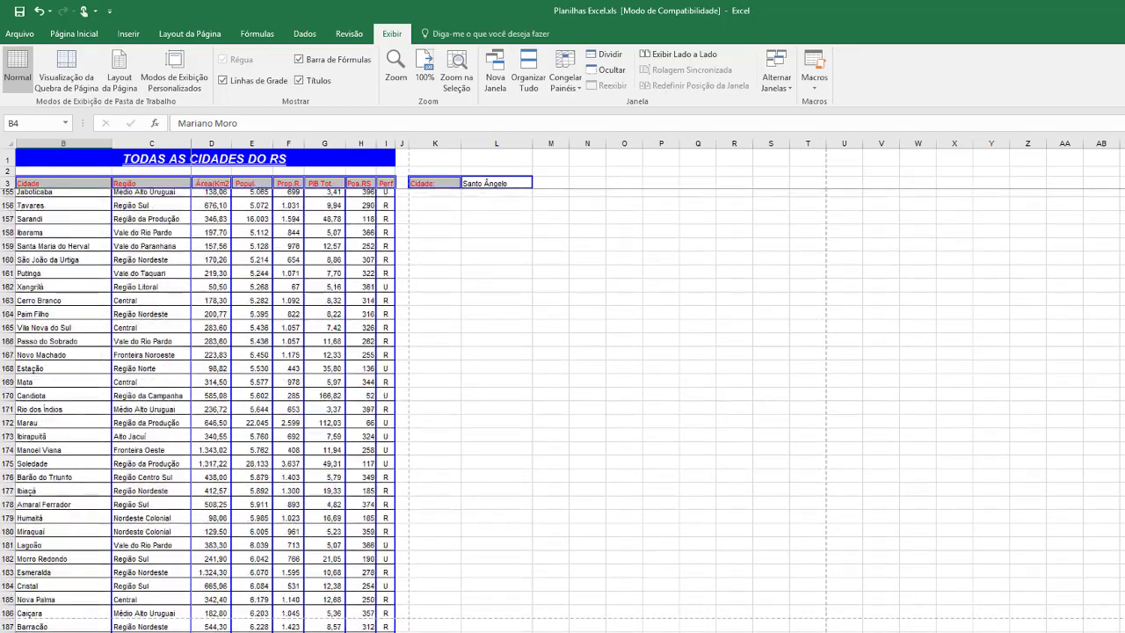
{"action": "scroll", "coordinate": [563, 411], "scroll_direction": "up", "scroll_amount": 20}
{"action": "scroll", "coordinate": [563, 410], "scroll_direction": "down", "scroll_amount": 15}
{"action": "scroll", "coordinate": [562, 411], "scroll_direction": "down", "scroll_amount": 20}
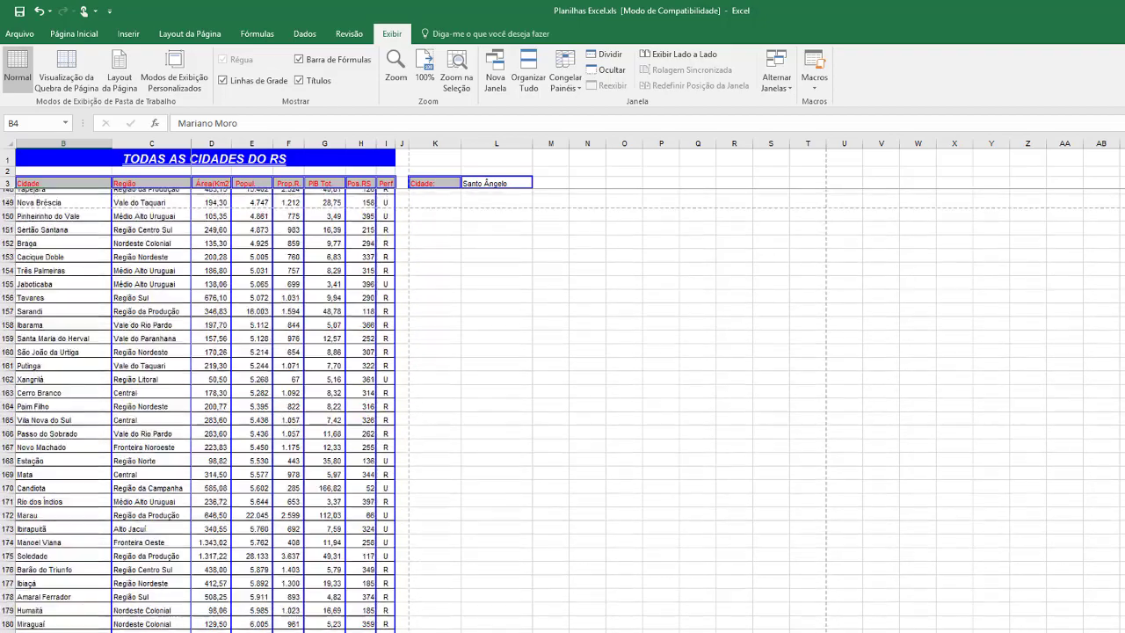
{"action": "scroll", "coordinate": [562, 411], "scroll_direction": "up", "scroll_amount": 12}
{"action": "scroll", "coordinate": [562, 411], "scroll_direction": "up", "scroll_amount": 12}
{"action": "scroll", "coordinate": [562, 411], "scroll_direction": "up", "scroll_amount": 12}
{"action": "scroll", "coordinate": [563, 411], "scroll_direction": "up", "scroll_amount": 12}
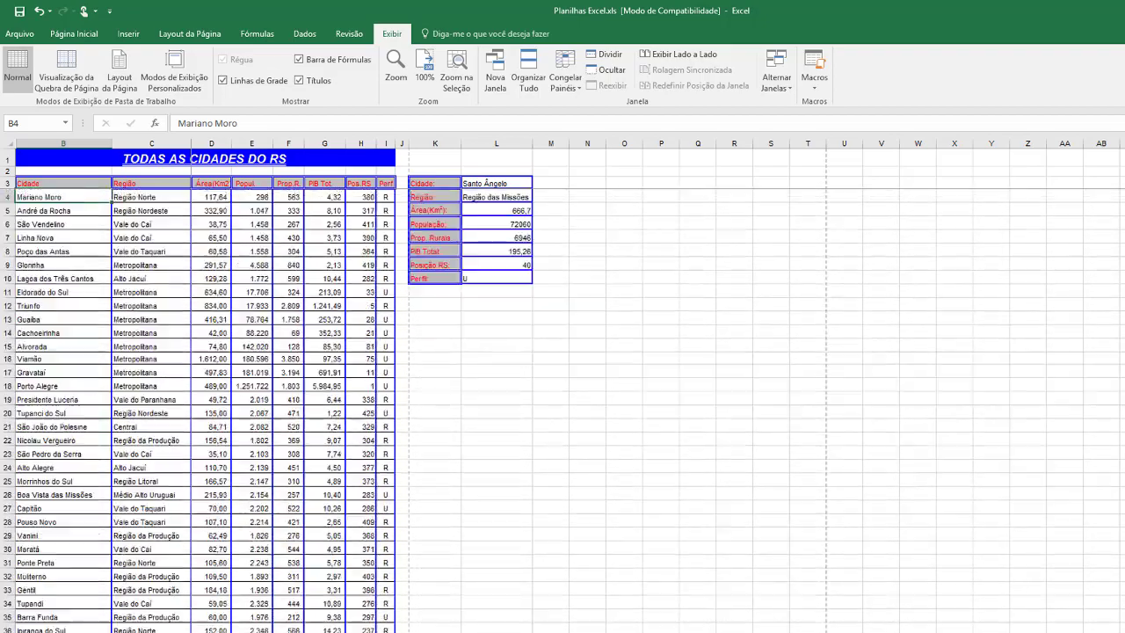
{"action": "scroll", "coordinate": [562, 411], "scroll_direction": "down", "scroll_amount": 12}
{"action": "scroll", "coordinate": [562, 411], "scroll_direction": "down", "scroll_amount": 12}
{"action": "scroll", "coordinate": [562, 410], "scroll_direction": "down", "scroll_amount": 12}
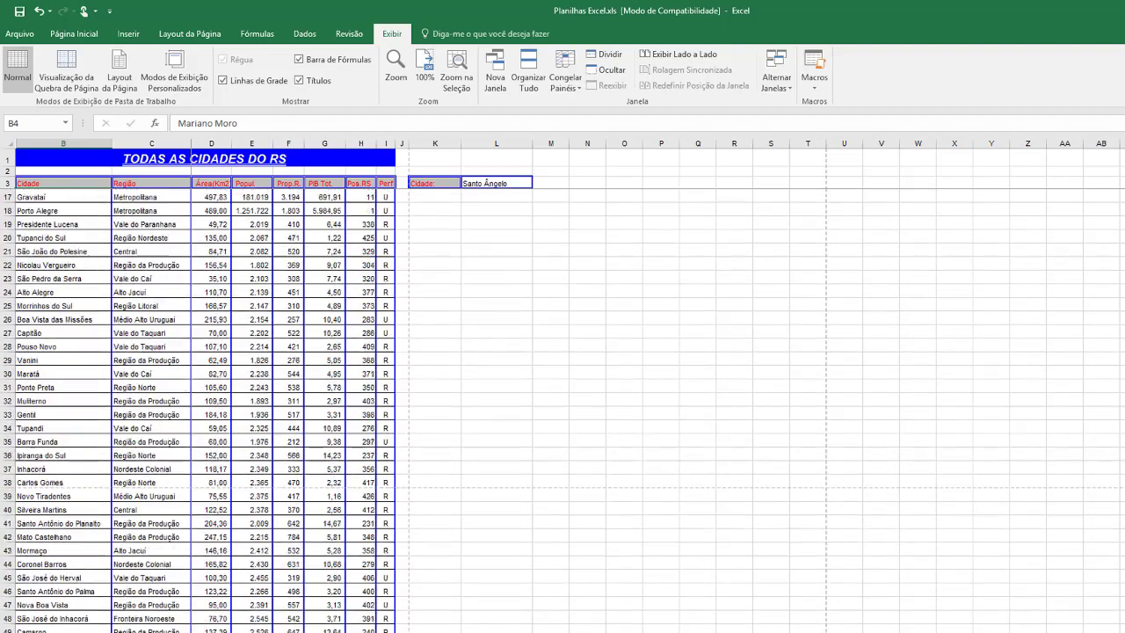
{"action": "scroll", "coordinate": [562, 410], "scroll_direction": "up", "scroll_amount": 20}
{"action": "scroll", "coordinate": [562, 410], "scroll_direction": "down", "scroll_amount": 12}
{"action": "scroll", "coordinate": [562, 411], "scroll_direction": "down", "scroll_amount": 12}
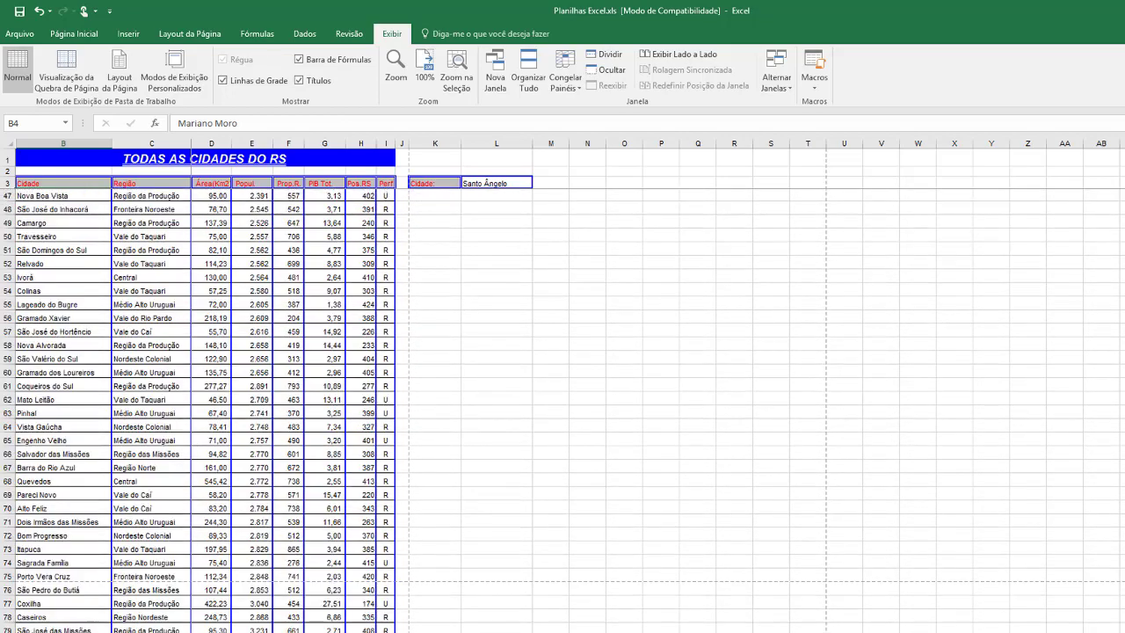
{"action": "scroll", "coordinate": [562, 411], "scroll_direction": "up", "scroll_amount": 20}
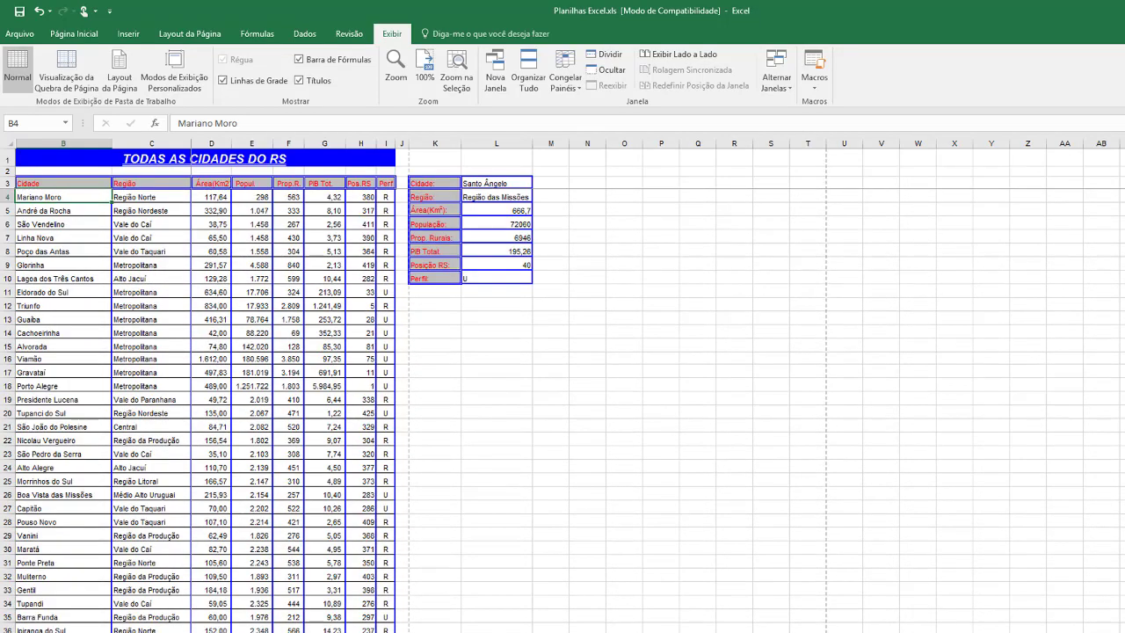
Freeze all rows above row 13, using Guaiba in B13 as the freeze point
{"action": "left_click", "coordinate": [165, 198]}
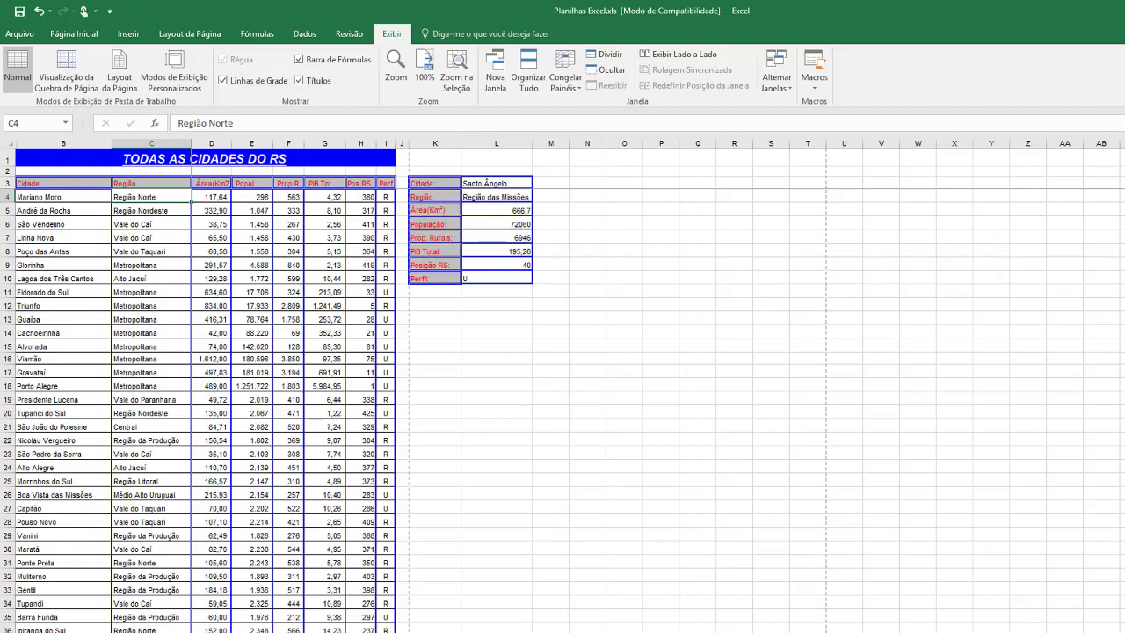
{"action": "scroll", "coordinate": [563, 411], "scroll_direction": "down", "scroll_amount": 10}
{"action": "scroll", "coordinate": [563, 410], "scroll_direction": "up", "scroll_amount": 10}
{"action": "left_click", "coordinate": [83, 318]}
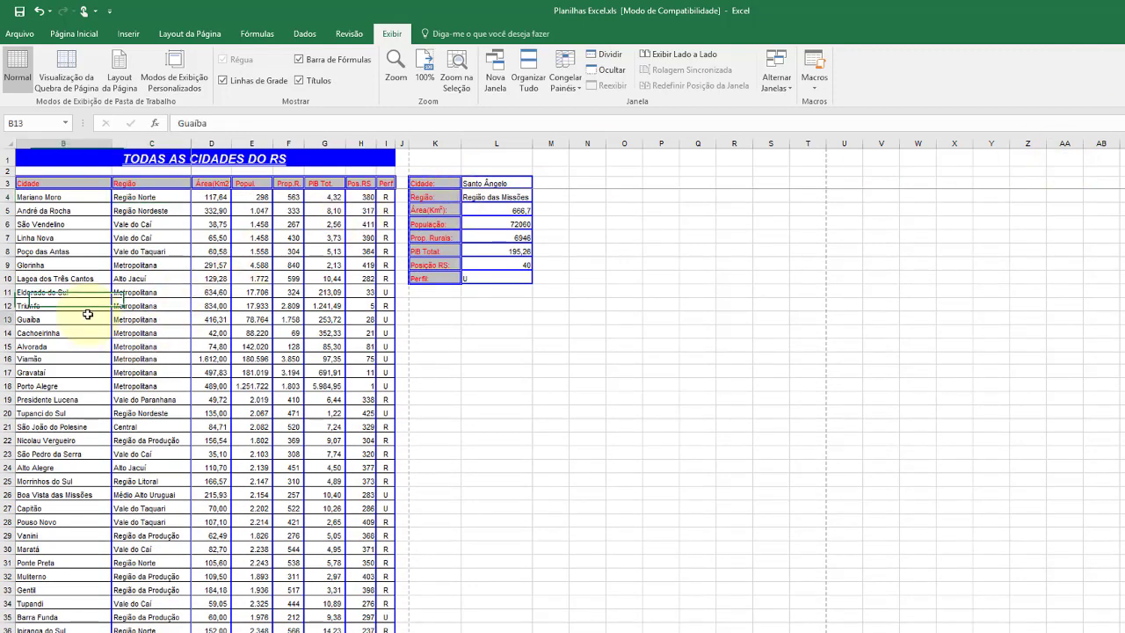
{"action": "left_click", "coordinate": [571, 79]}
{"action": "left_click", "coordinate": [572, 79]}
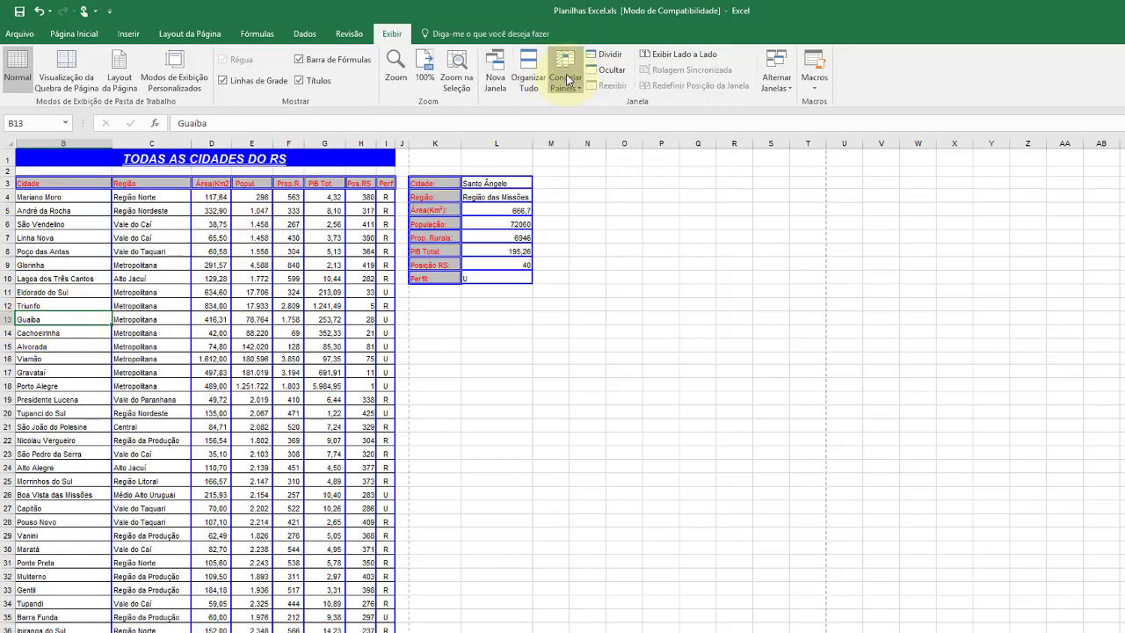
{"action": "left_click", "coordinate": [571, 79]}
{"action": "left_click", "coordinate": [578, 113]}
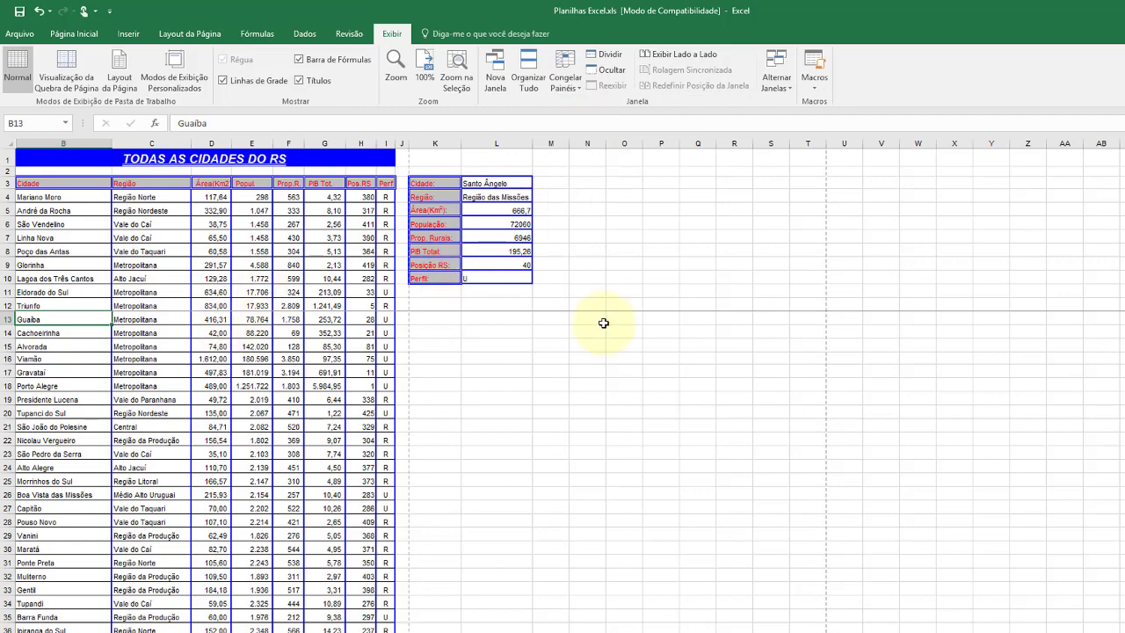
Test-scroll the frozen rows, unfreeze all panes, and freeze the first column of city names instead
{"action": "scroll", "coordinate": [563, 471], "scroll_direction": "down", "scroll_amount": 3}
{"action": "scroll", "coordinate": [563, 472], "scroll_direction": "down", "scroll_amount": 3}
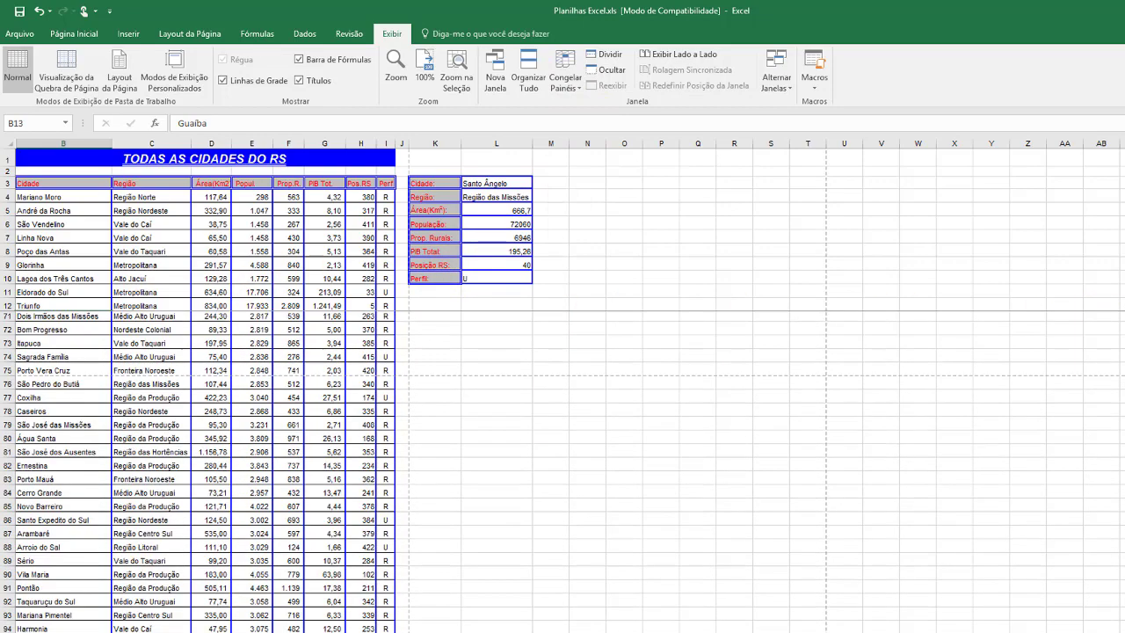
{"action": "scroll", "coordinate": [562, 471], "scroll_direction": "down", "scroll_amount": 3}
{"action": "scroll", "coordinate": [562, 471], "scroll_direction": "up", "scroll_amount": 10}
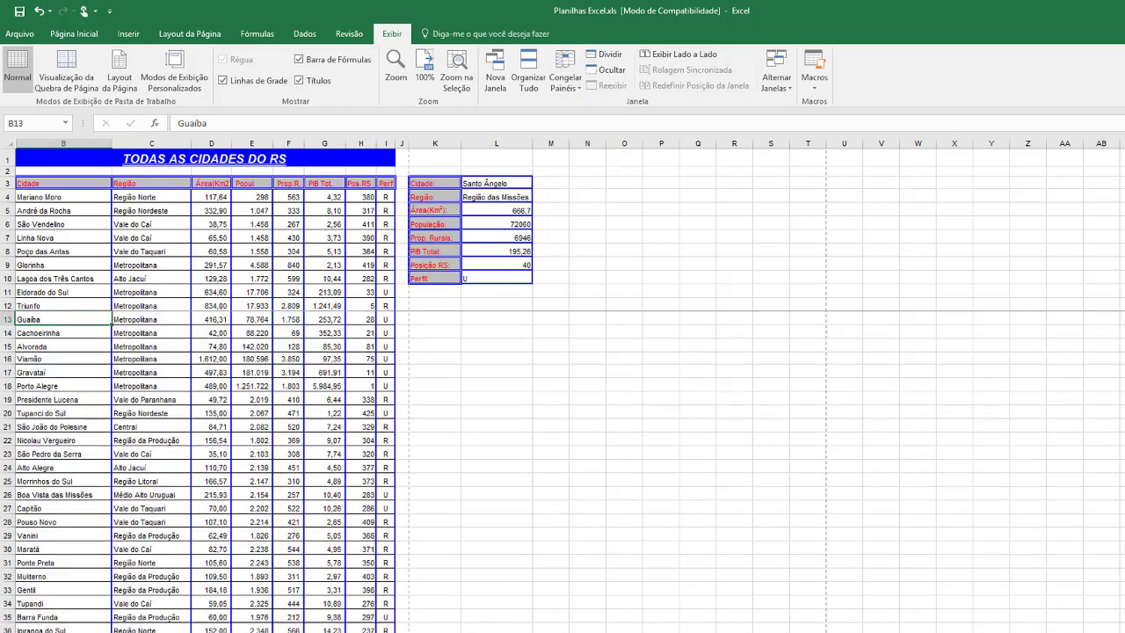
{"action": "left_click", "coordinate": [92, 197]}
{"action": "left_click", "coordinate": [576, 99]}
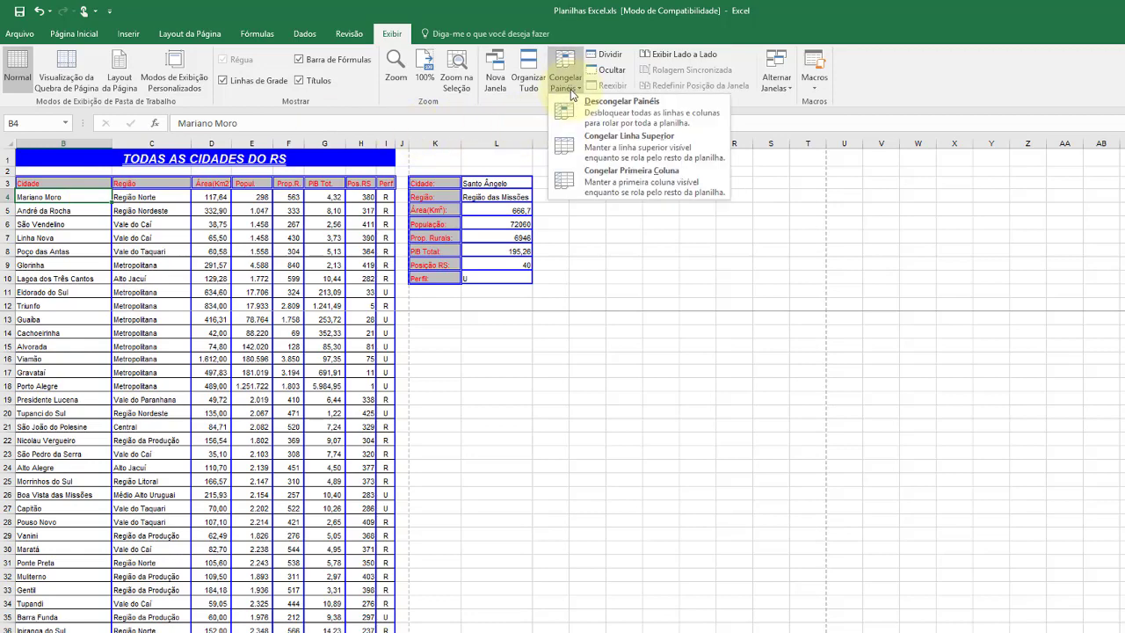
{"action": "left_click", "coordinate": [577, 109]}
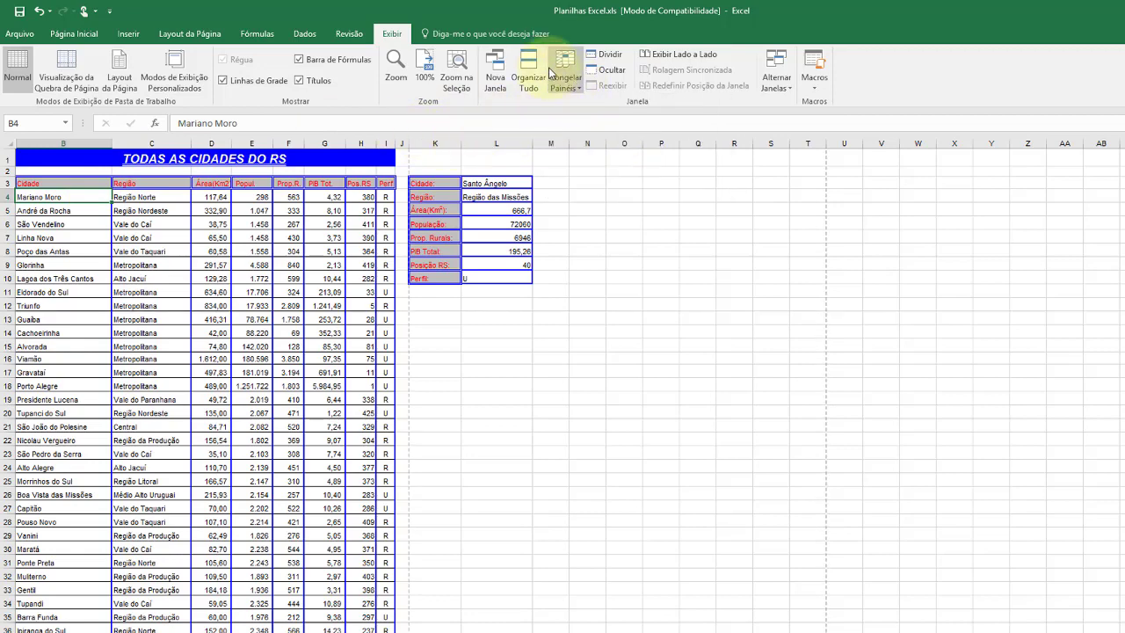
{"action": "left_click", "coordinate": [572, 80]}
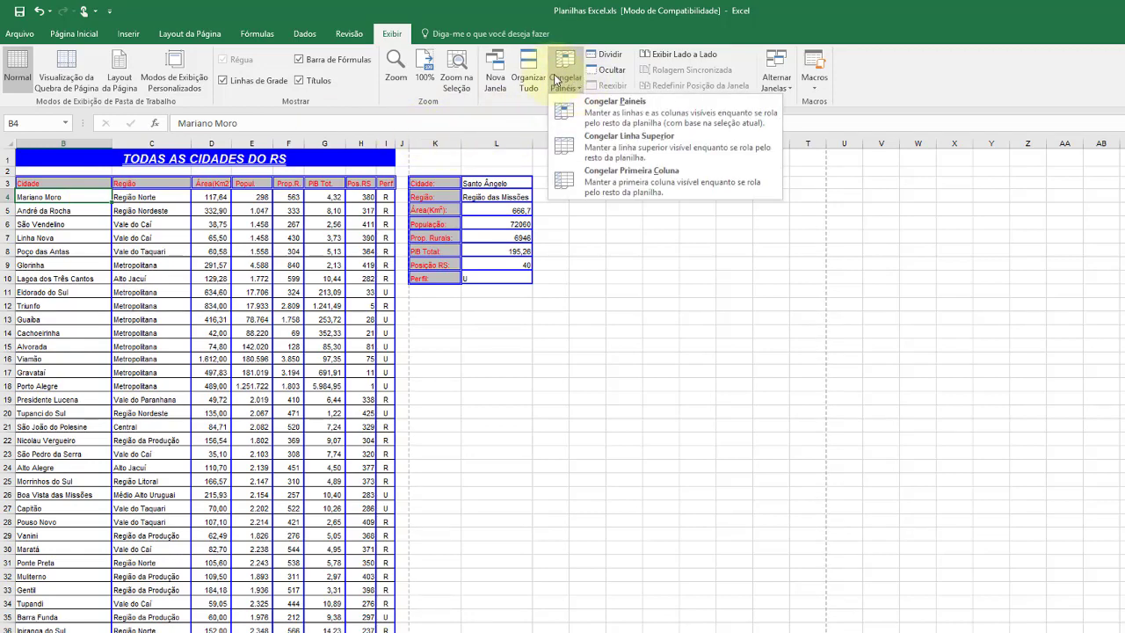
{"action": "left_click", "coordinate": [590, 180]}
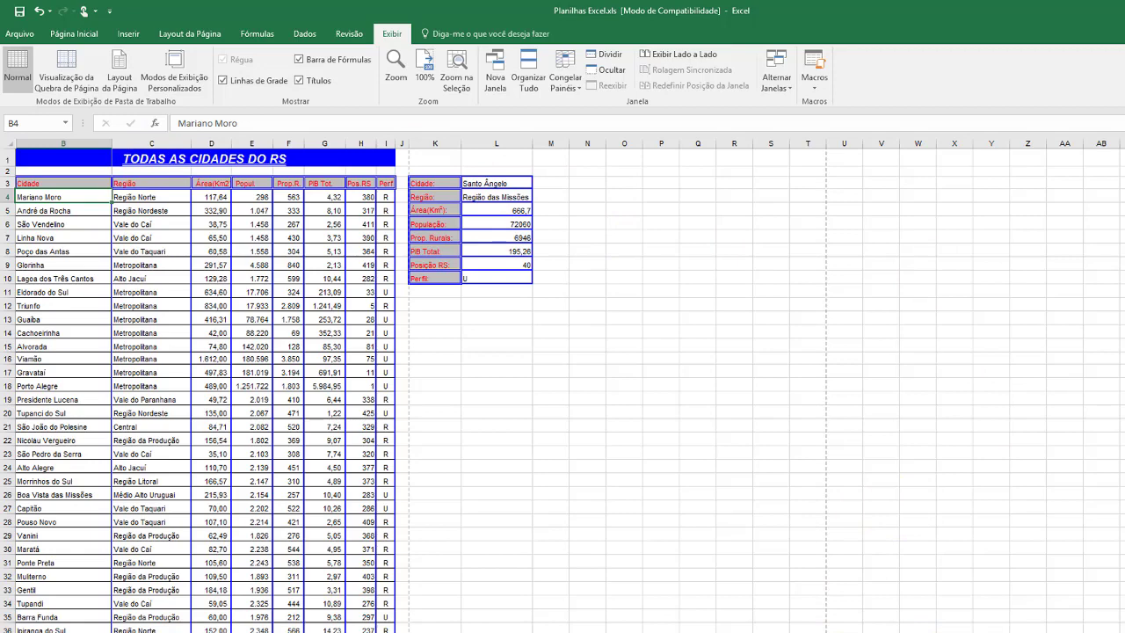
{"action": "scroll", "coordinate": [615, 386], "scroll_direction": "right", "scroll_amount": 2}
{"action": "scroll", "coordinate": [615, 387], "scroll_direction": "right", "scroll_amount": 3}
{"action": "scroll", "coordinate": [615, 387], "scroll_direction": "right", "scroll_amount": 3}
{"action": "scroll", "coordinate": [615, 387], "scroll_direction": "right", "scroll_amount": 2}
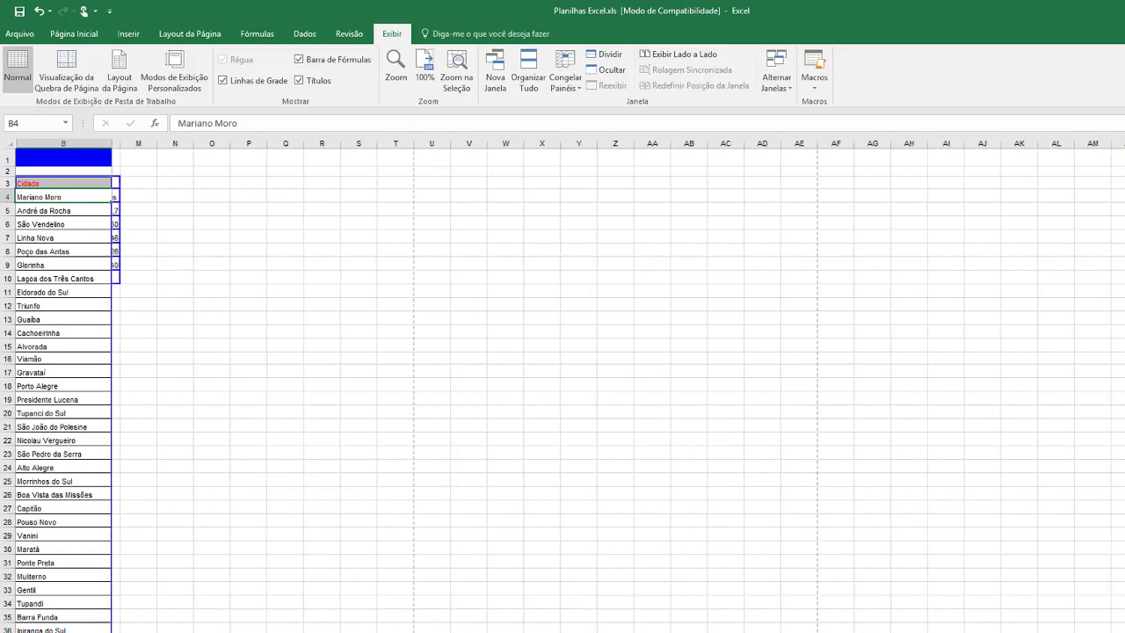
{"action": "scroll", "coordinate": [615, 387], "scroll_direction": "left", "scroll_amount": 1}
{"action": "scroll", "coordinate": [615, 387], "scroll_direction": "left", "scroll_amount": 3}
{"action": "scroll", "coordinate": [616, 387], "scroll_direction": "right", "scroll_amount": 3}
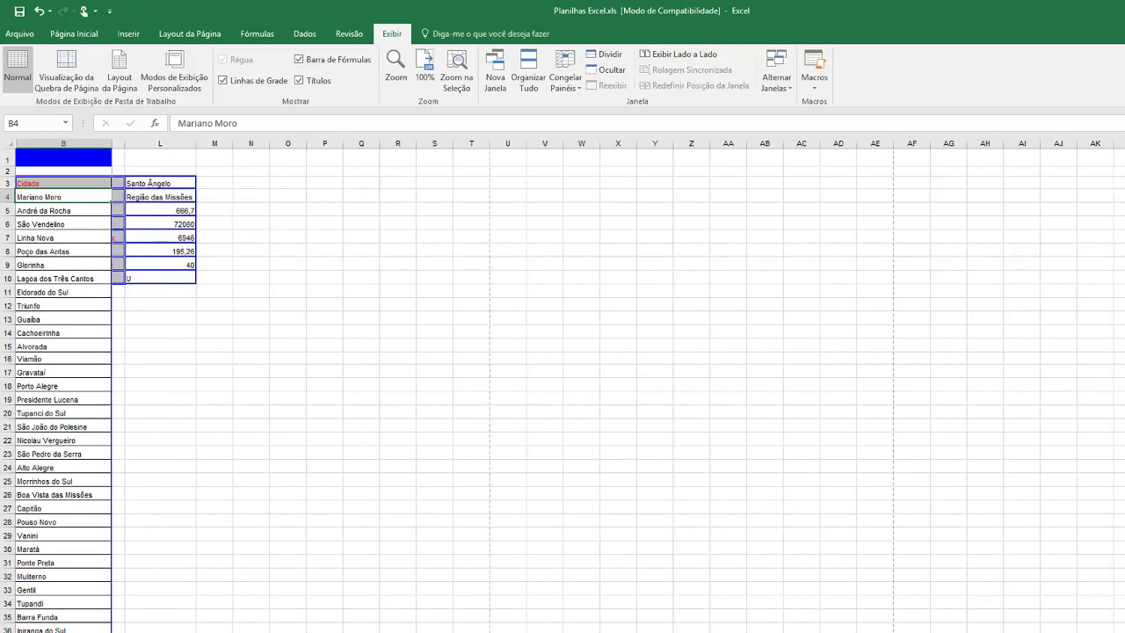
{"action": "scroll", "coordinate": [615, 387], "scroll_direction": "left", "scroll_amount": 3}
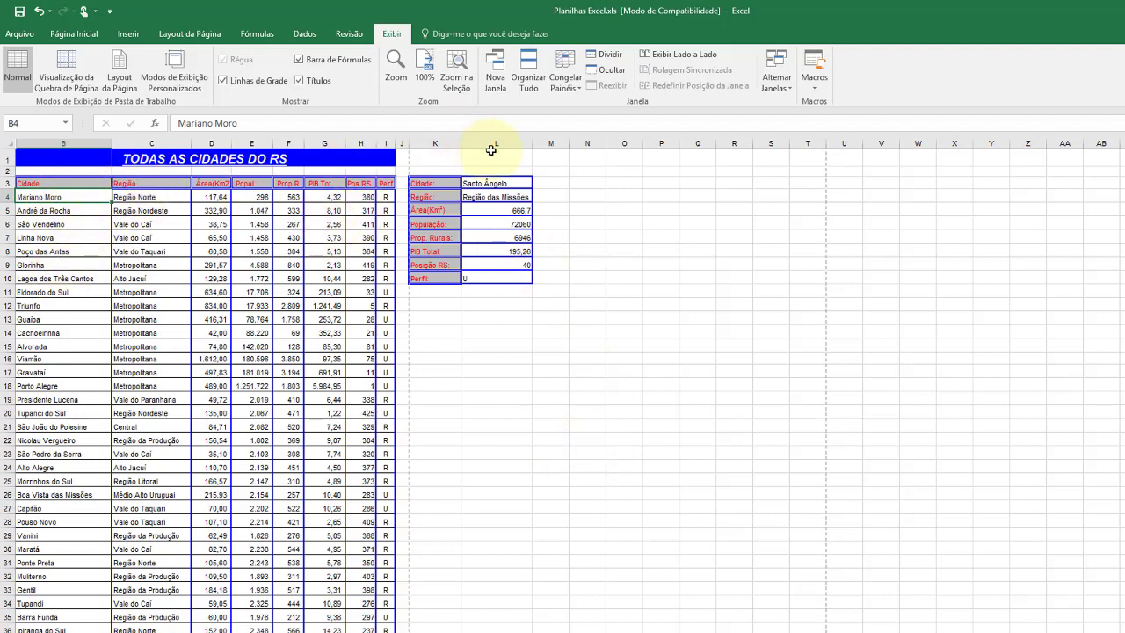
Unfreeze the city-name column, then open Configurar Página from Layout da Página
{"action": "left_click", "coordinate": [569, 78]}
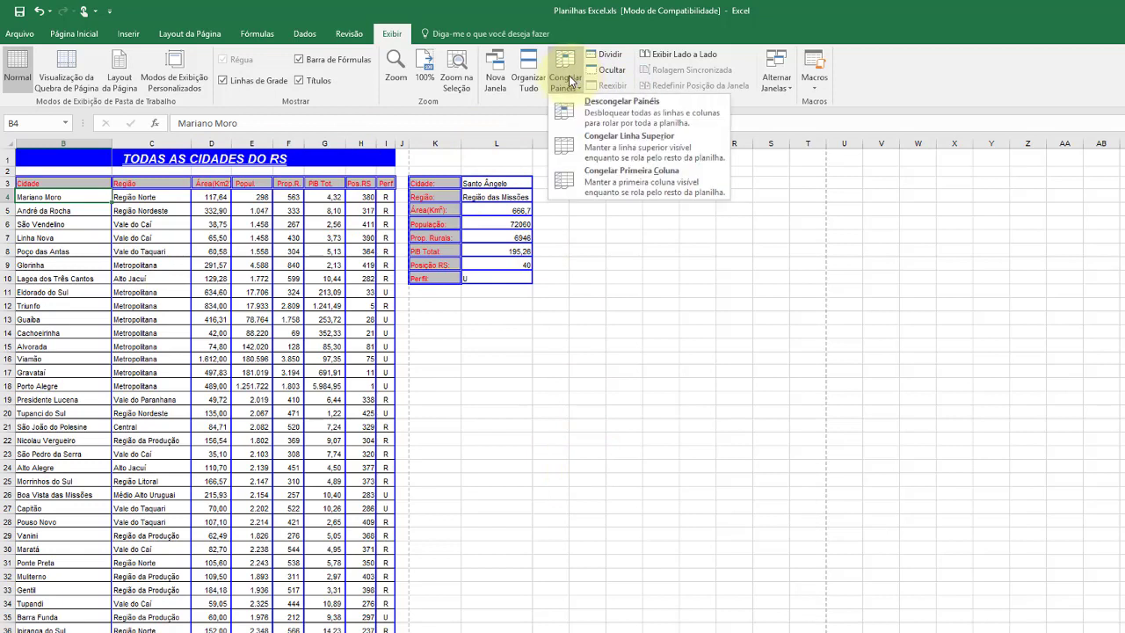
{"action": "left_click", "coordinate": [599, 122]}
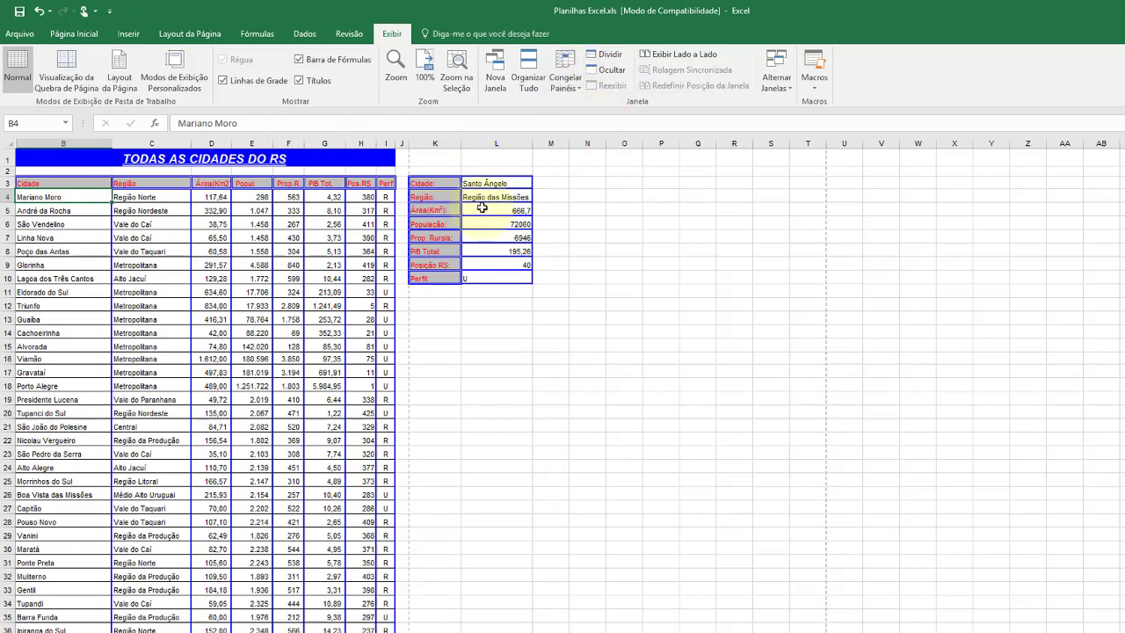
{"action": "left_click", "coordinate": [165, 197]}
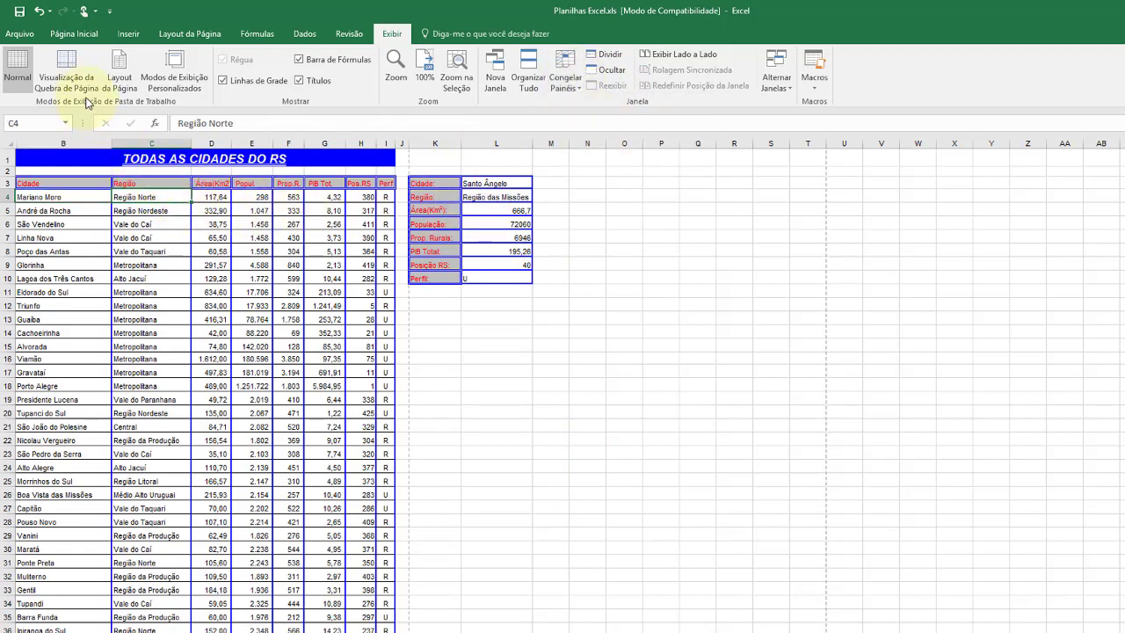
{"action": "left_click", "coordinate": [190, 34]}
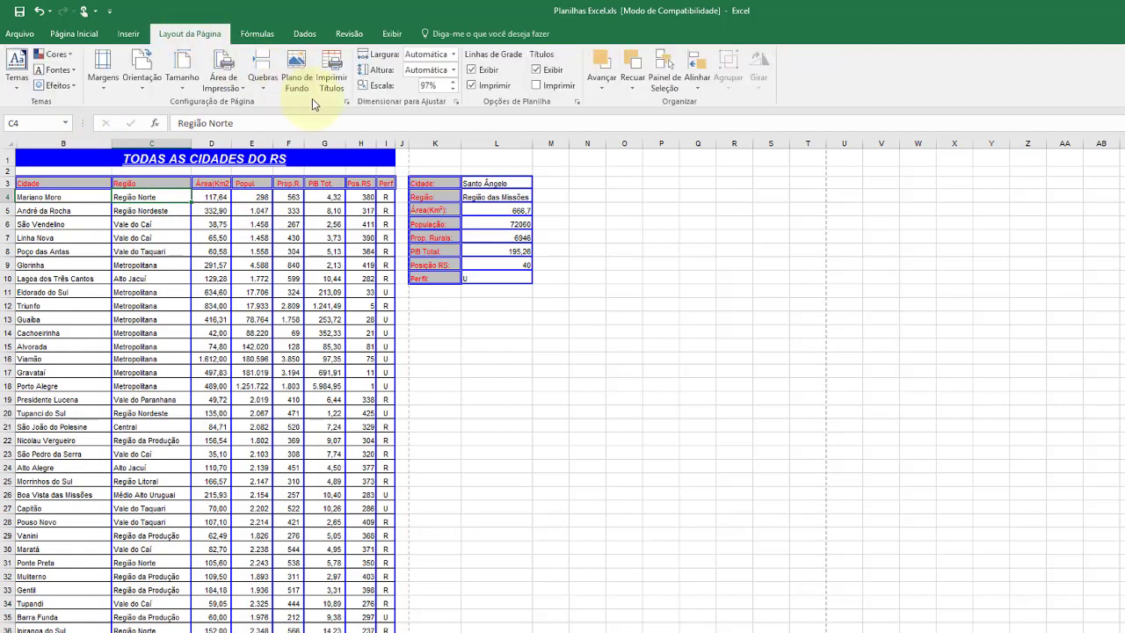
{"action": "left_click", "coordinate": [346, 102]}
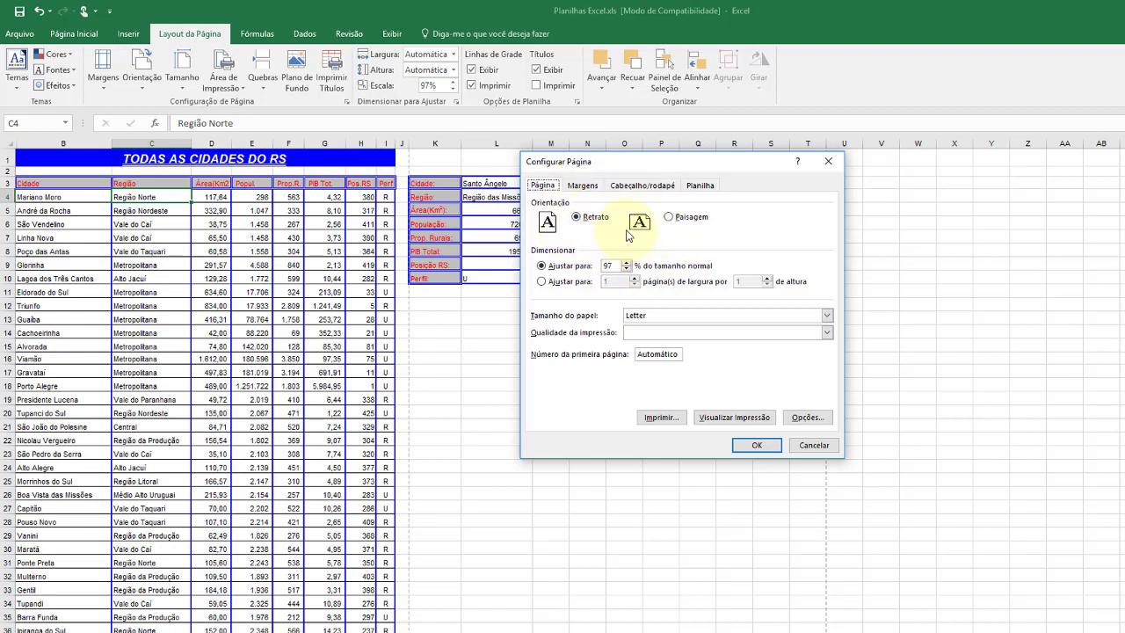
Review the Margens, Cabeçalho/rodapé and Planilha settings, then open Visualizar Impressão
{"action": "left_click", "coordinate": [595, 185]}
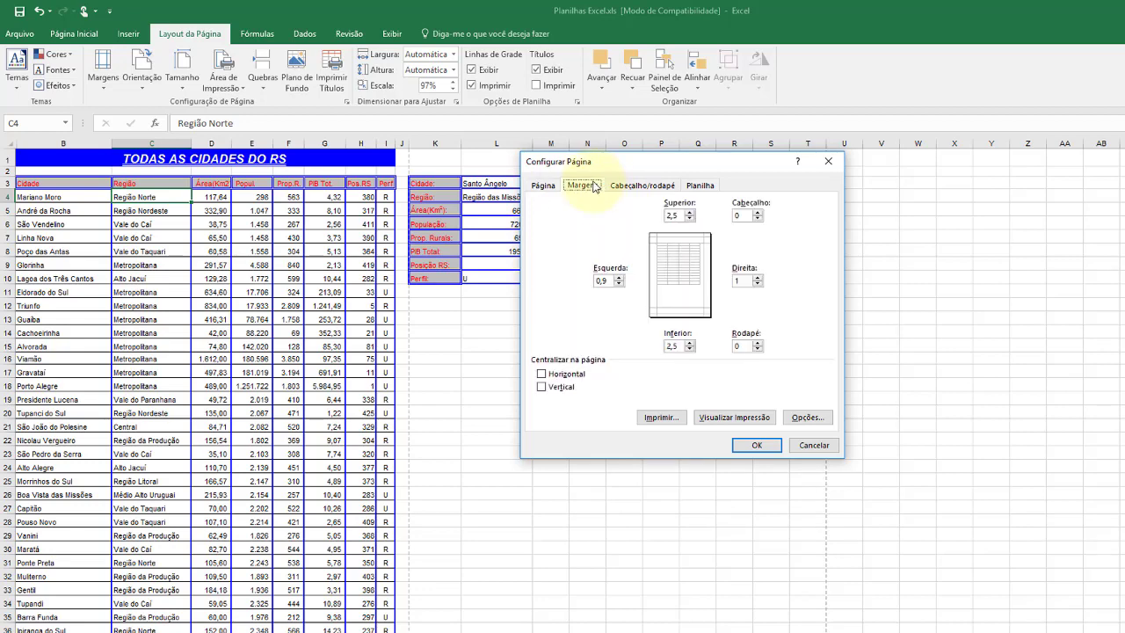
{"action": "left_click", "coordinate": [633, 187]}
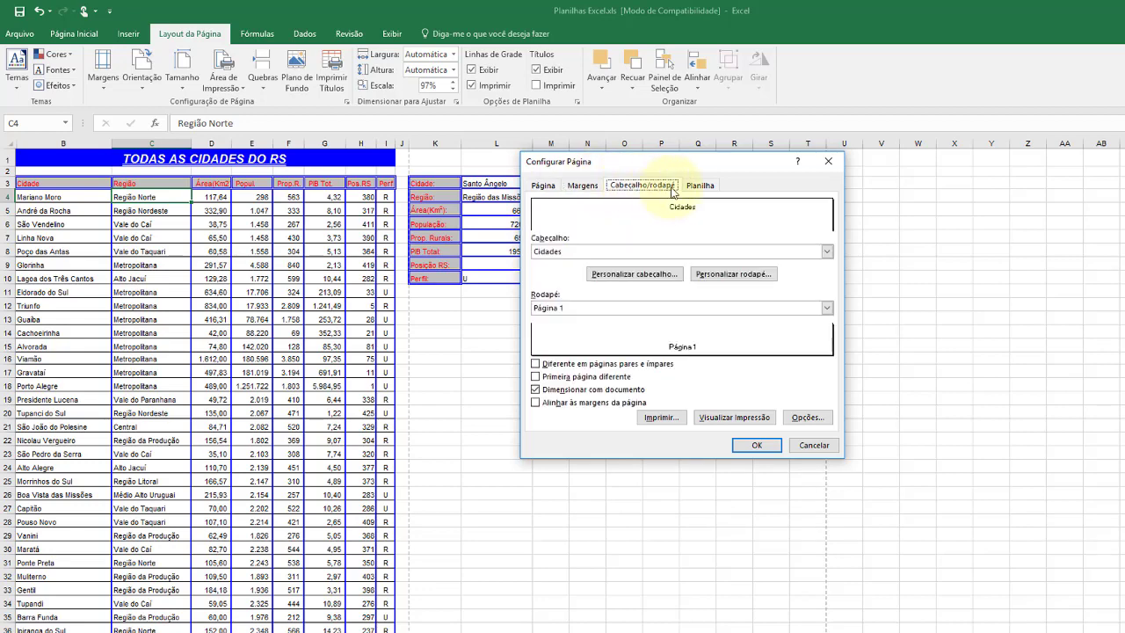
{"action": "left_click", "coordinate": [700, 186]}
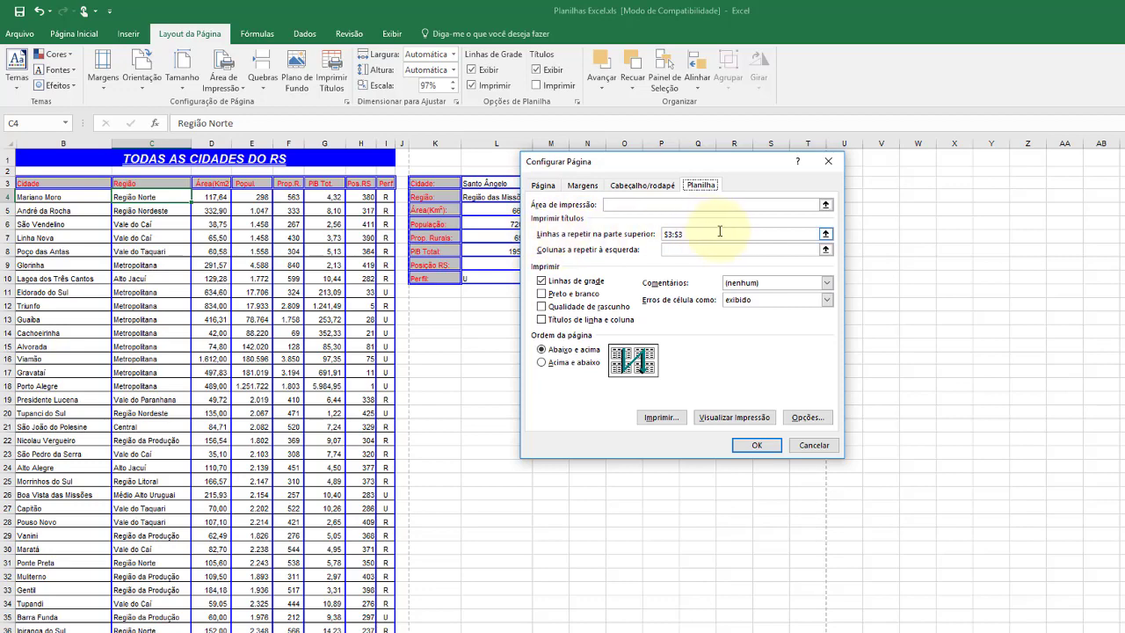
{"action": "left_click", "coordinate": [747, 418]}
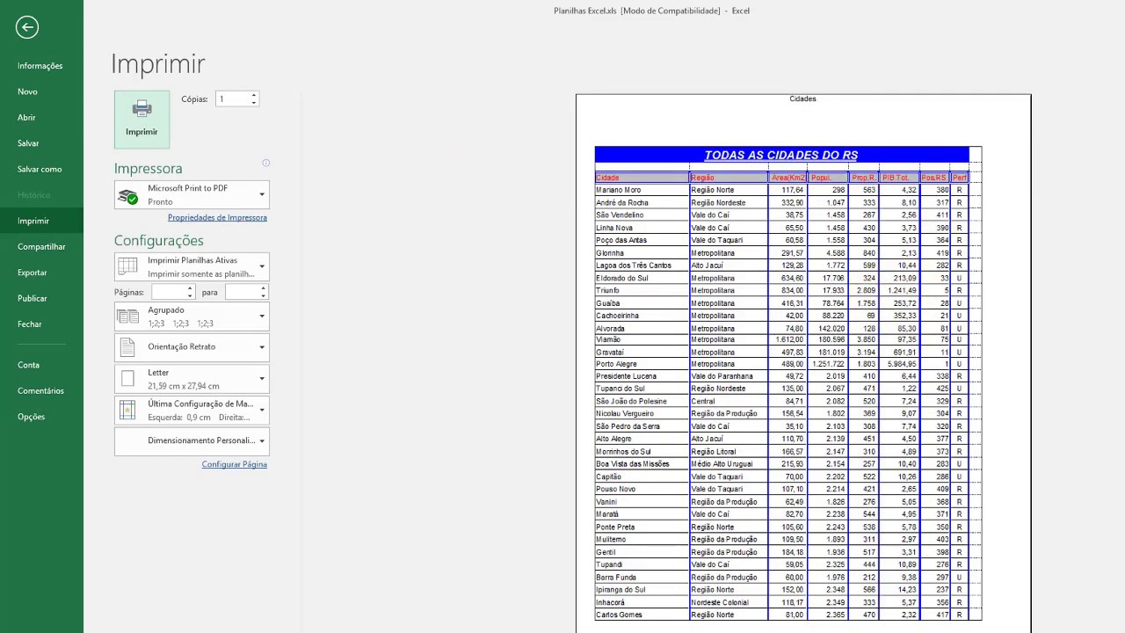
Check page 2 for the repeated header row and review the Planilha options unchanged, then return to the worksheet
{"action": "scroll", "coordinate": [1020, 377], "scroll_direction": "down", "scroll_amount": 3}
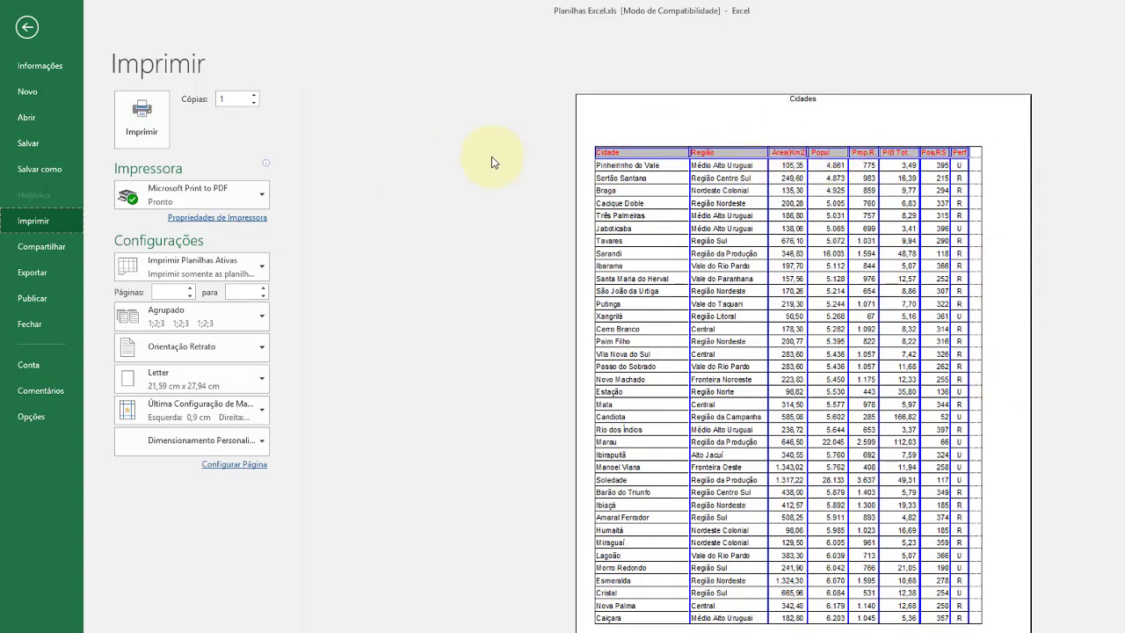
{"action": "left_click", "coordinate": [251, 464]}
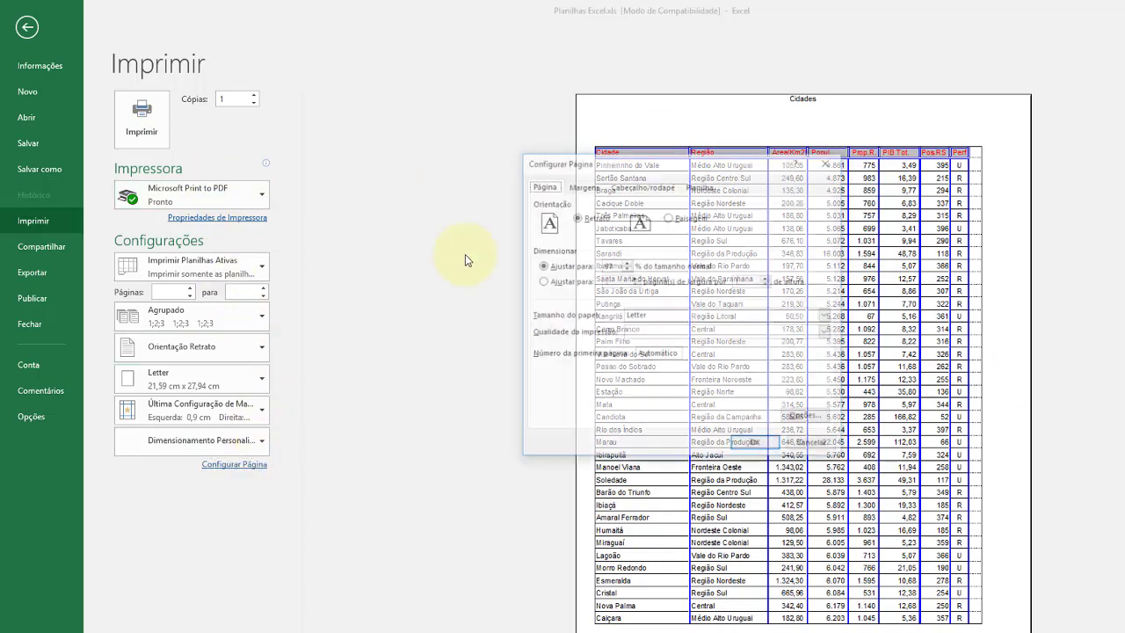
{"action": "left_click", "coordinate": [697, 187]}
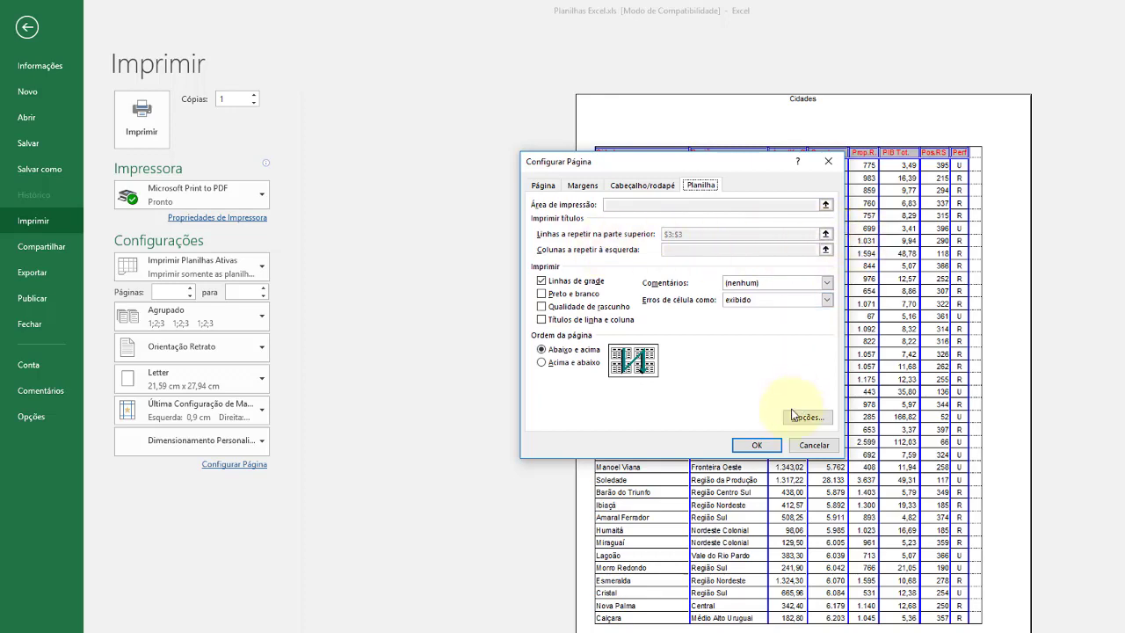
{"action": "left_click", "coordinate": [813, 418]}
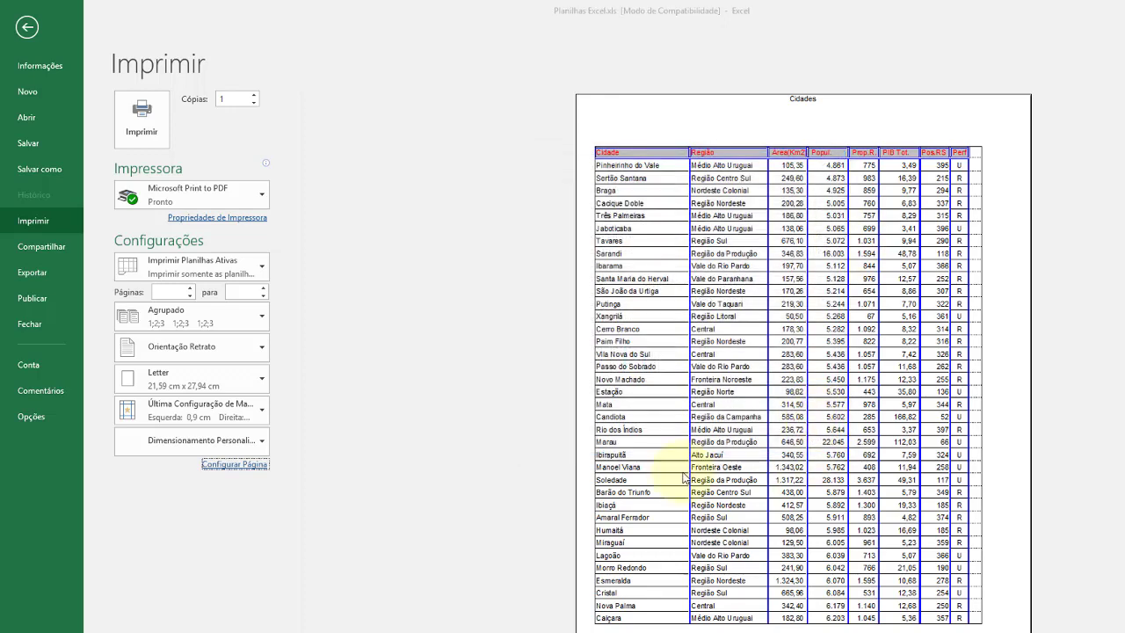
{"action": "left_click", "coordinate": [338, 309]}
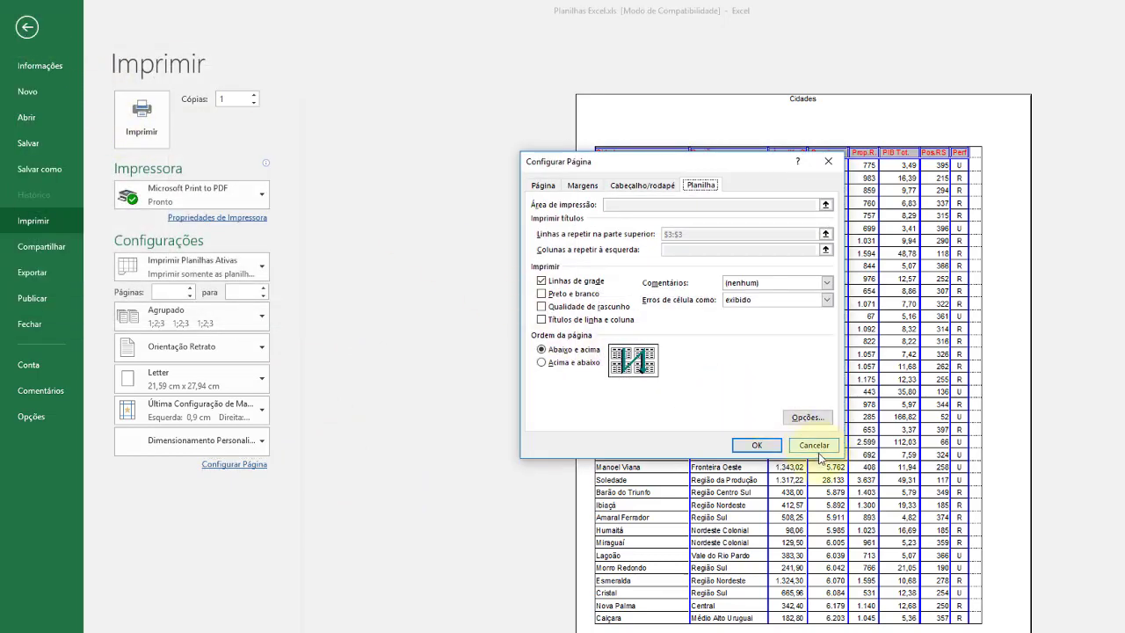
{"action": "left_click", "coordinate": [814, 445]}
{"action": "left_click", "coordinate": [31, 31]}
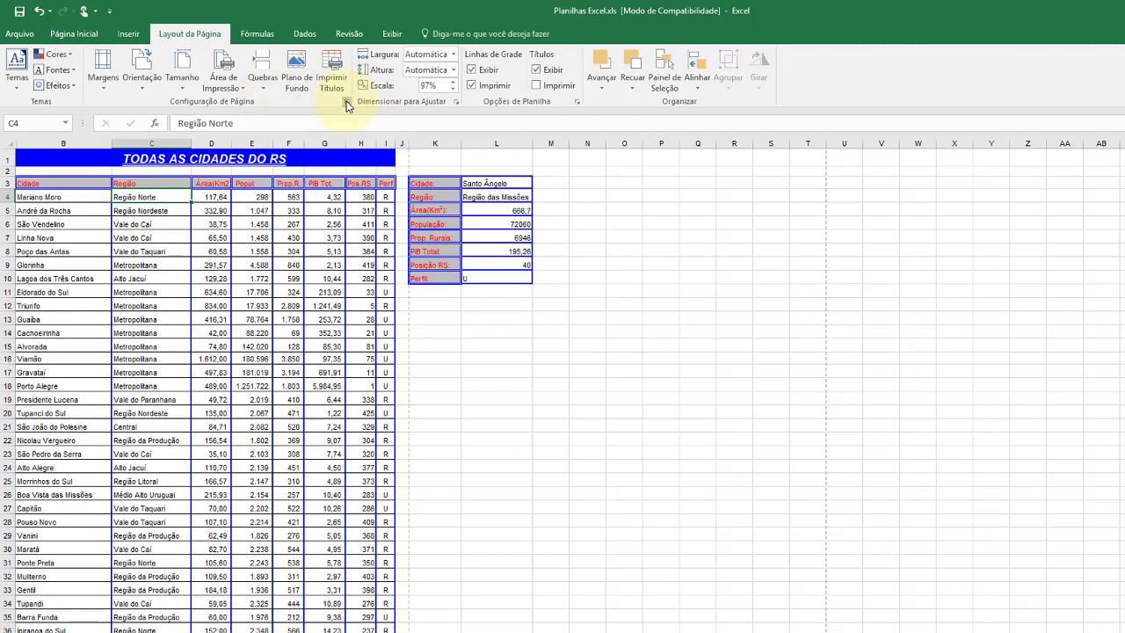
Clear $3:$3 from the rows to repeat at top, confirm, select L15, and reopen Page Setup
{"action": "left_click", "coordinate": [346, 103]}
{"action": "left_click", "coordinate": [701, 187]}
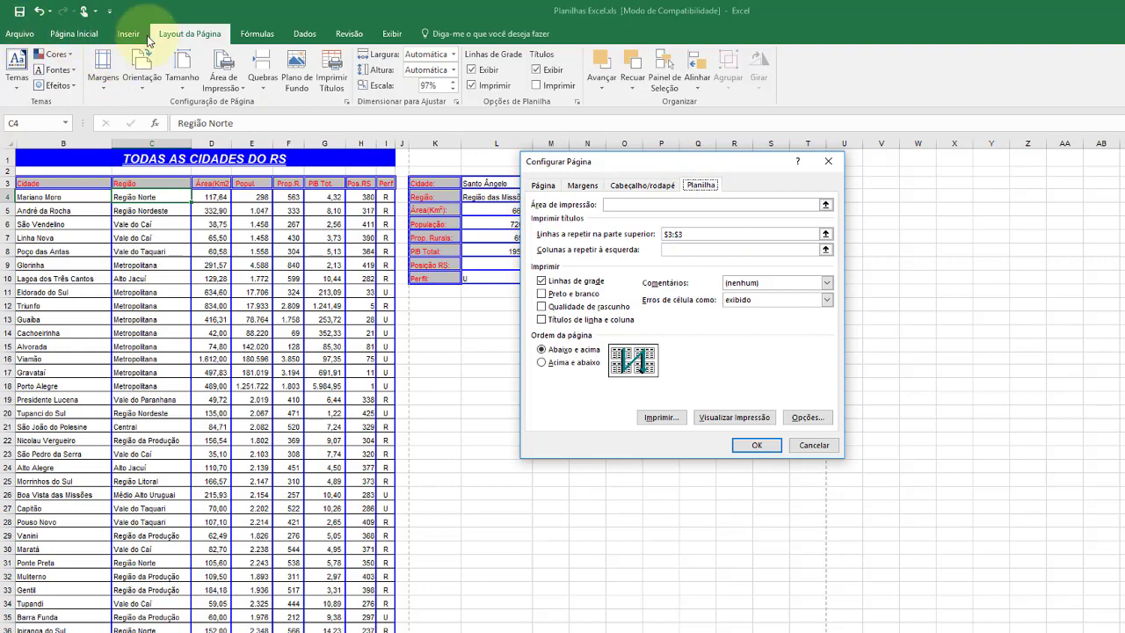
{"action": "left_click", "coordinate": [773, 234]}
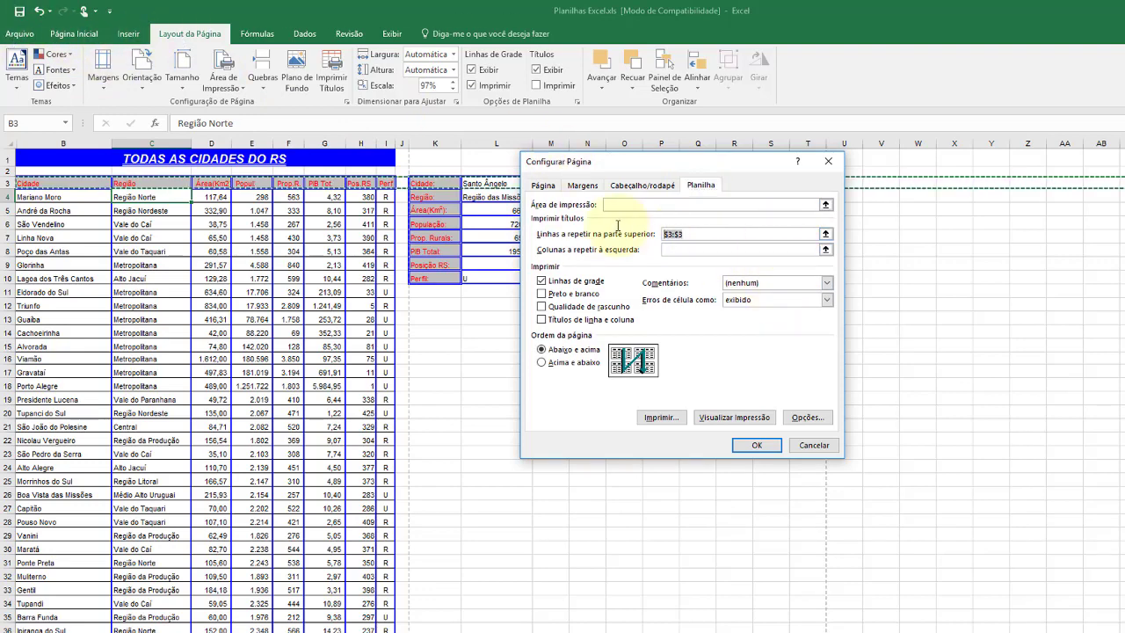
{"action": "key", "text": "BackSpace"}
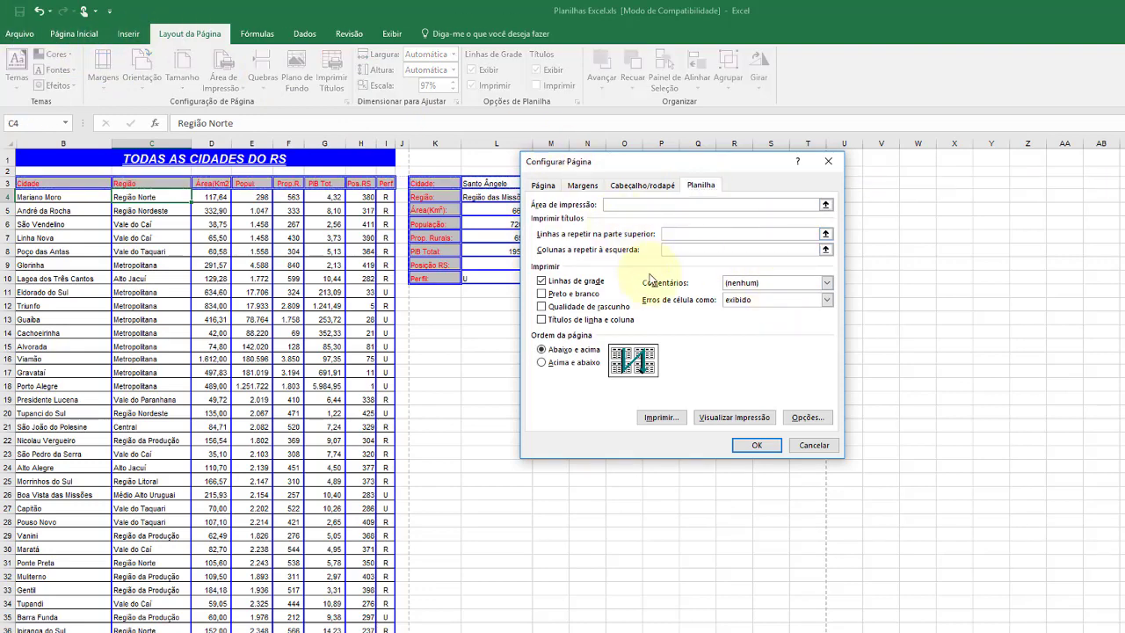
{"action": "left_click", "coordinate": [758, 445]}
{"action": "left_click", "coordinate": [499, 345]}
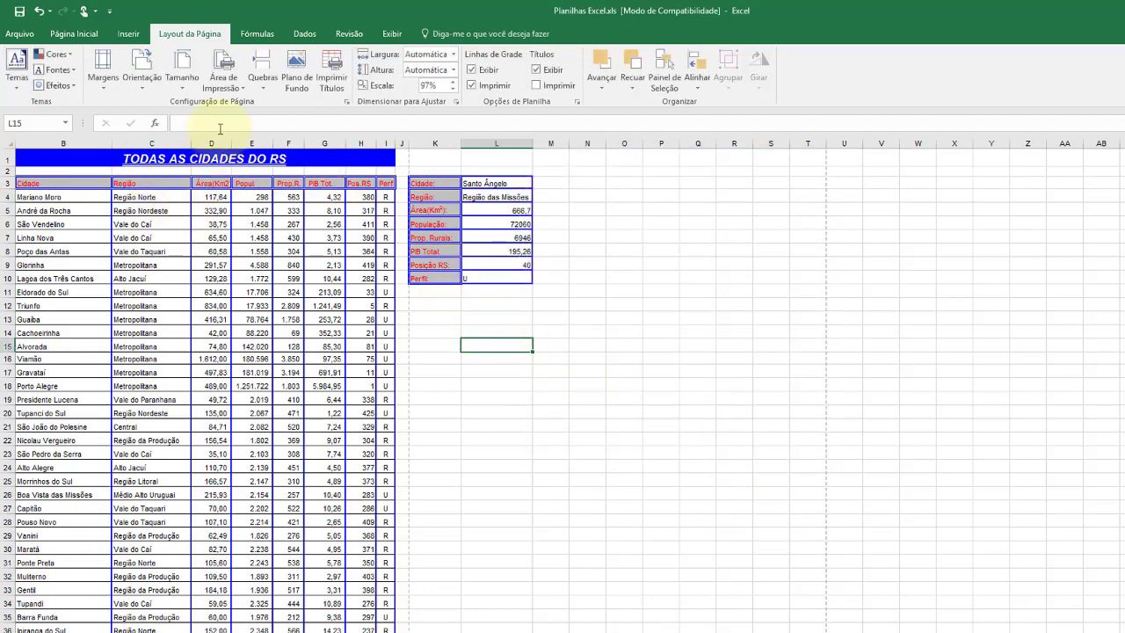
{"action": "left_click", "coordinate": [346, 103]}
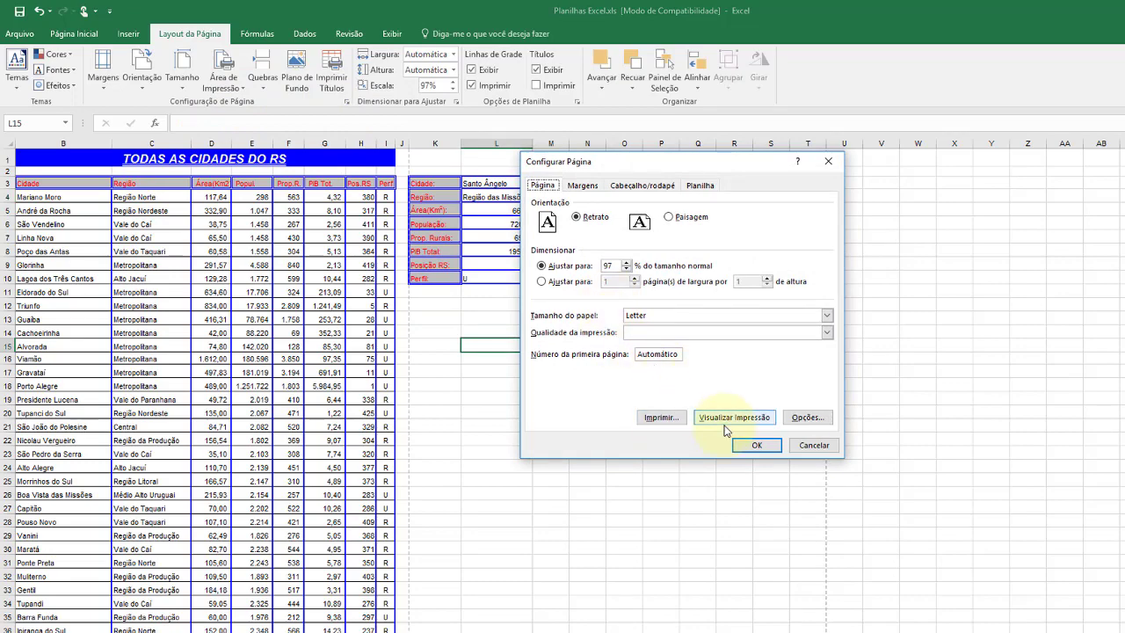
Accept Page Setup and page through the print preview to confirm the header row no longer repeats
{"action": "left_click", "coordinate": [743, 445]}
{"action": "key", "text": "ctrl+p"}
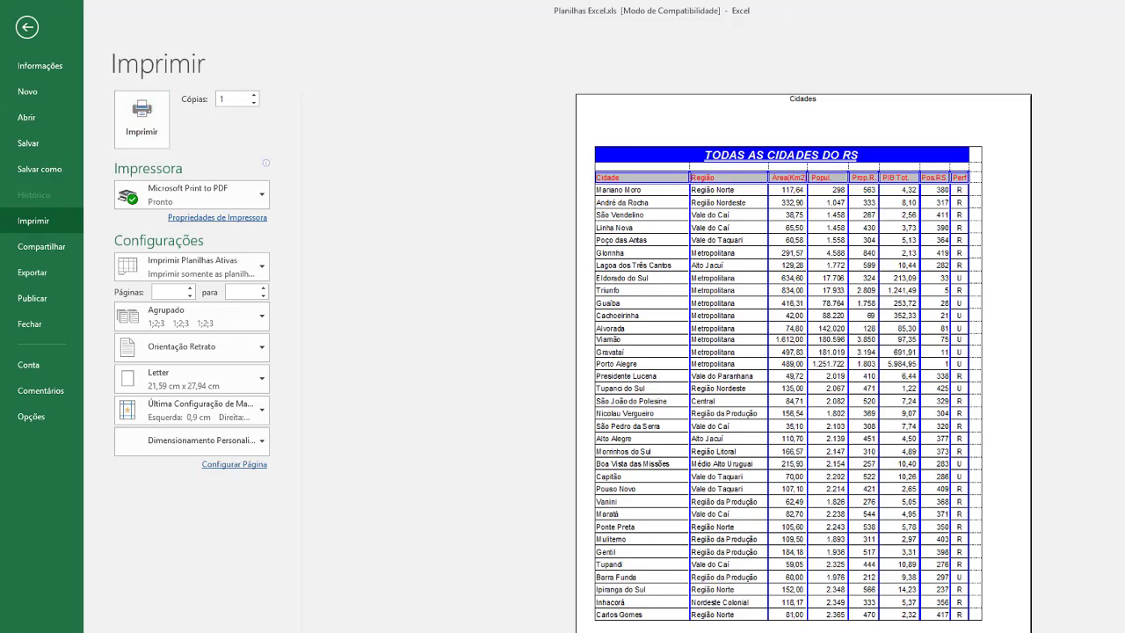
{"action": "scroll", "coordinate": [803, 360], "scroll_direction": "down", "scroll_amount": 1}
{"action": "scroll", "coordinate": [633, 376], "scroll_direction": "down", "scroll_amount": 1}
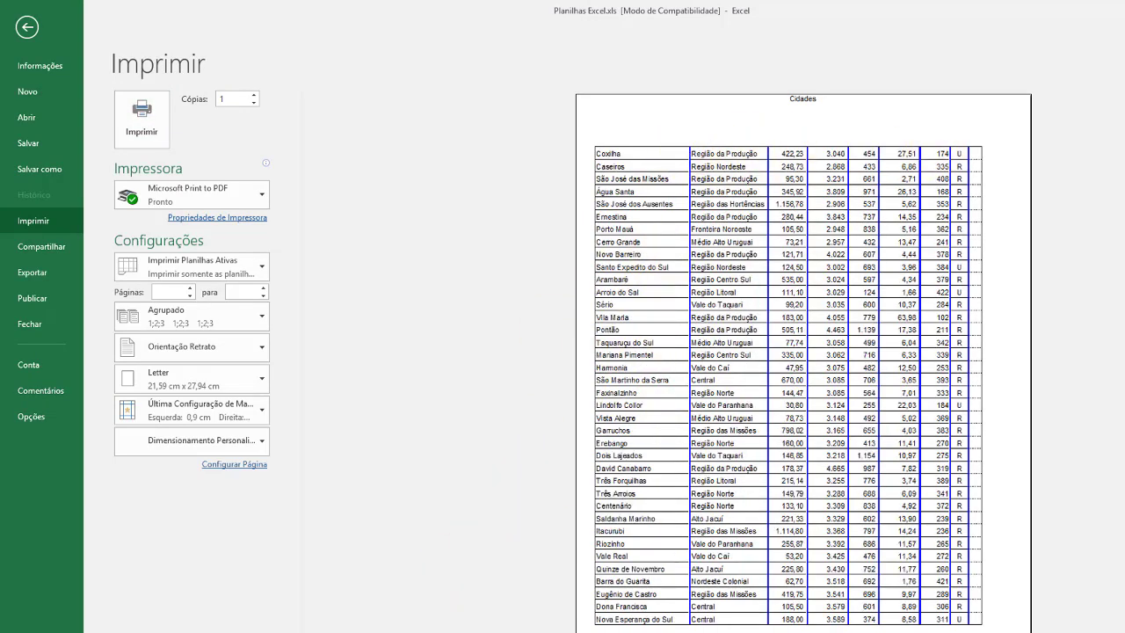
{"action": "scroll", "coordinate": [803, 361], "scroll_direction": "down", "scroll_amount": 1}
{"action": "scroll", "coordinate": [803, 361], "scroll_direction": "down", "scroll_amount": 1}
{"action": "scroll", "coordinate": [803, 360], "scroll_direction": "down", "scroll_amount": 1}
{"action": "scroll", "coordinate": [804, 361], "scroll_direction": "down", "scroll_amount": 1}
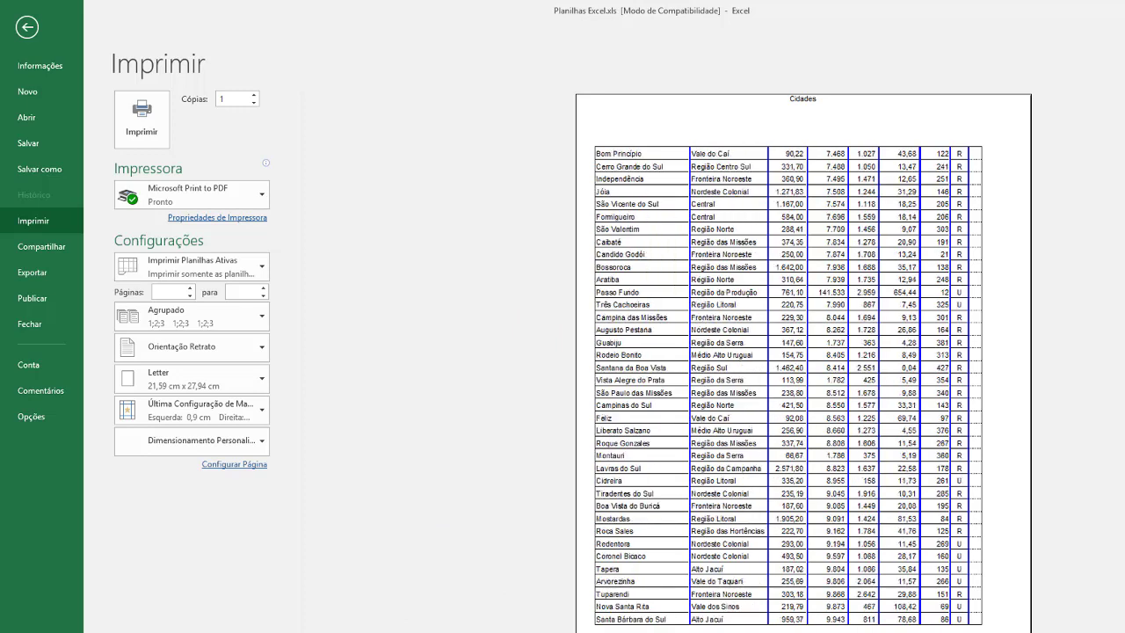
{"action": "scroll", "coordinate": [803, 360], "scroll_direction": "down", "scroll_amount": 1}
{"action": "scroll", "coordinate": [803, 361], "scroll_direction": "down", "scroll_amount": 1}
{"action": "scroll", "coordinate": [694, 514], "scroll_direction": "down", "scroll_amount": 1}
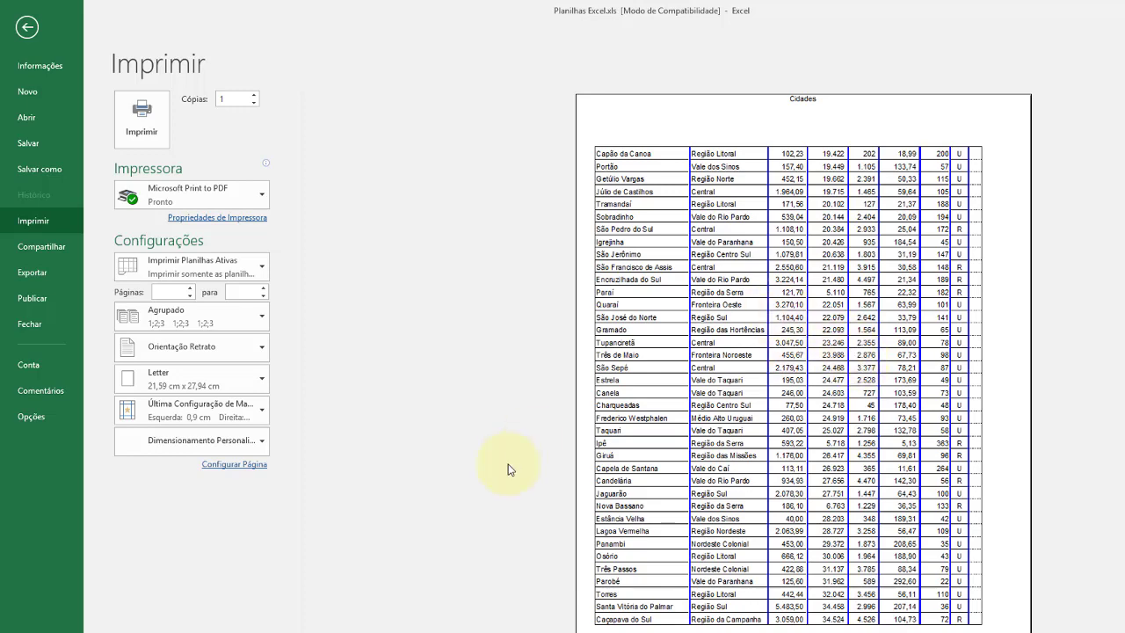
Recheck the Planilha print titles without changes and return to the Cidades worksheet
{"action": "left_click", "coordinate": [257, 468]}
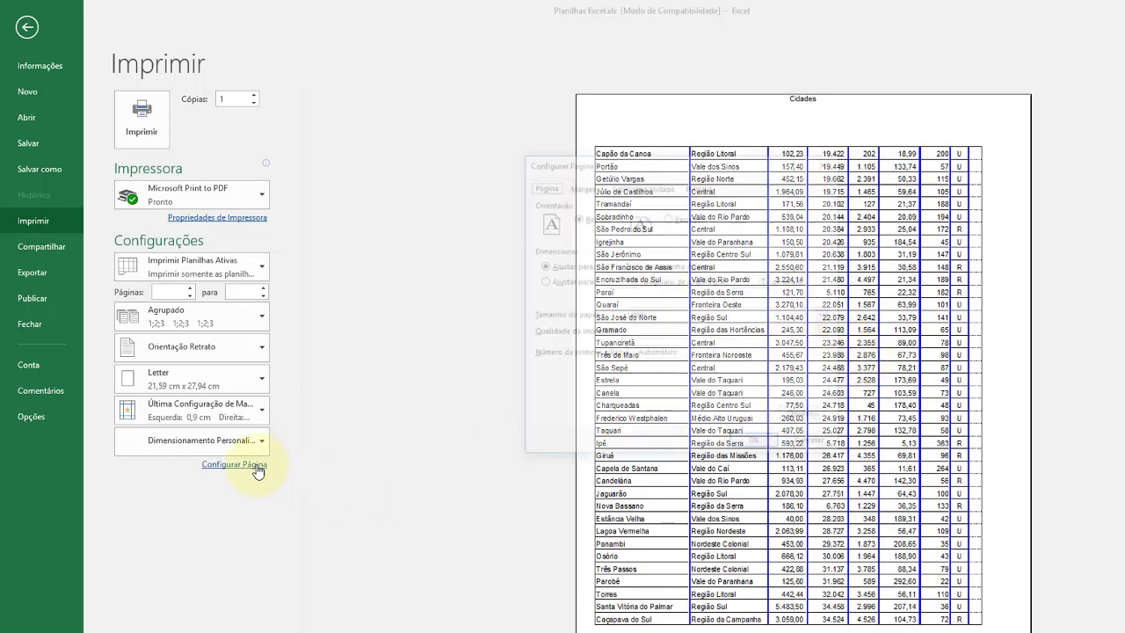
{"action": "left_click", "coordinate": [708, 185]}
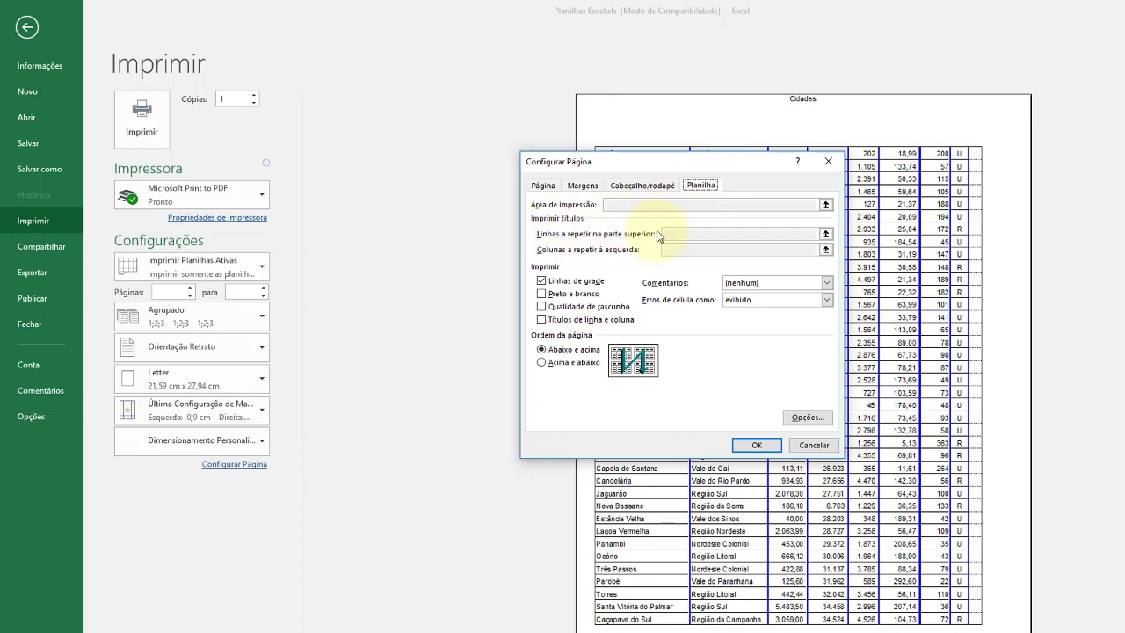
{"action": "left_click", "coordinate": [814, 445]}
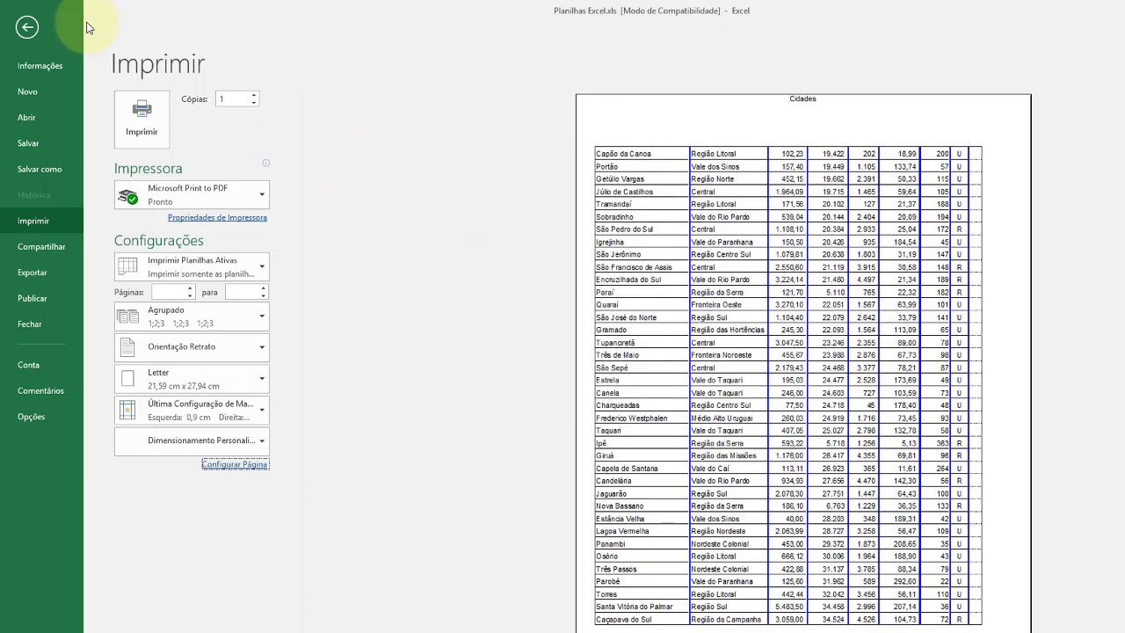
{"action": "left_click", "coordinate": [26, 29]}
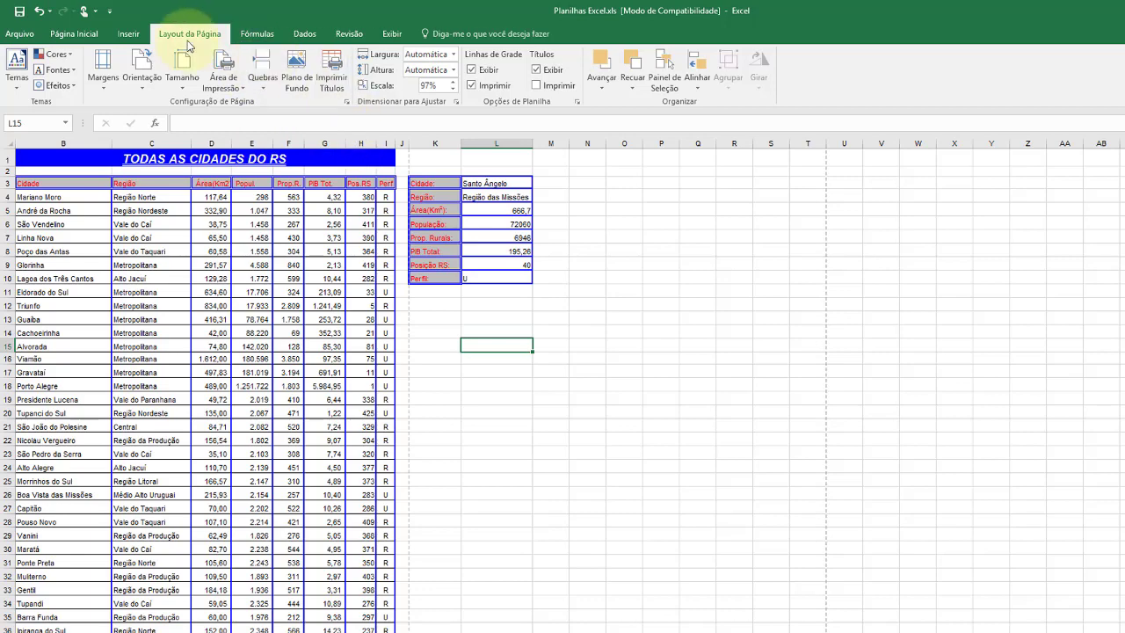
Set rows to repeat at top to $3:$3, turn off printed gridlines, and preview the printout
{"action": "left_click", "coordinate": [346, 102]}
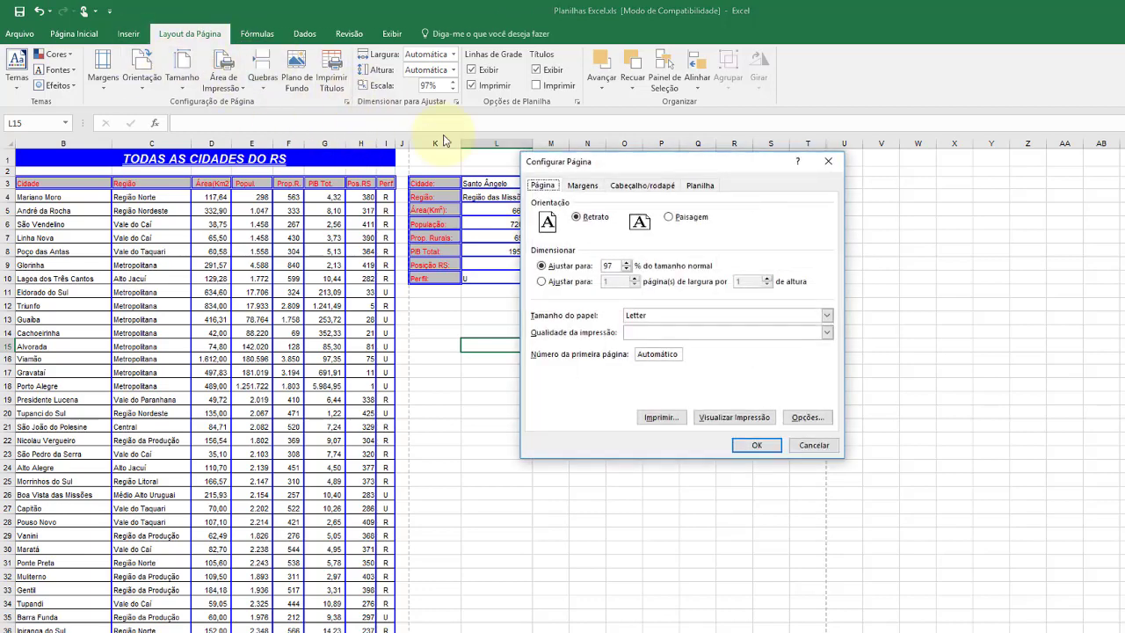
{"action": "left_click", "coordinate": [701, 187]}
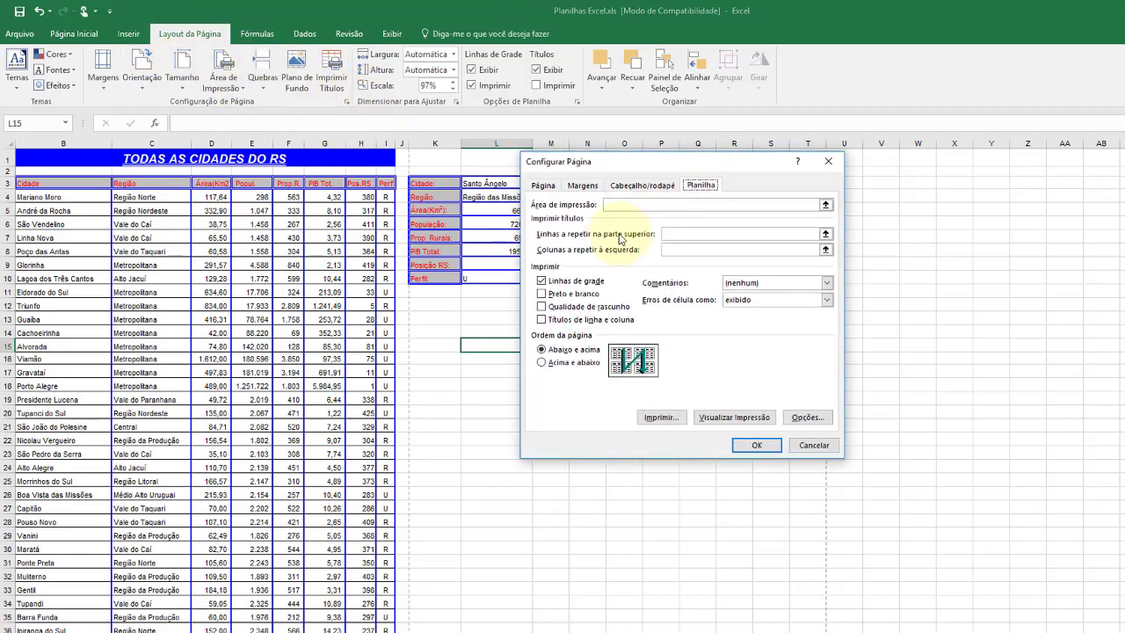
{"action": "left_click", "coordinate": [807, 233]}
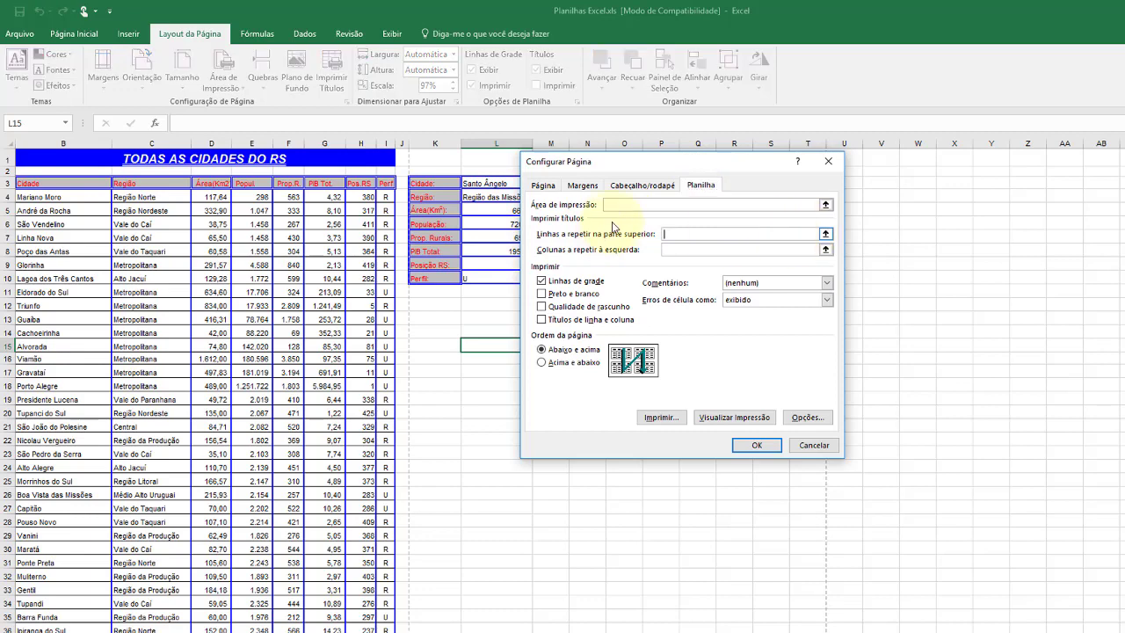
{"action": "left_click", "coordinate": [10, 183]}
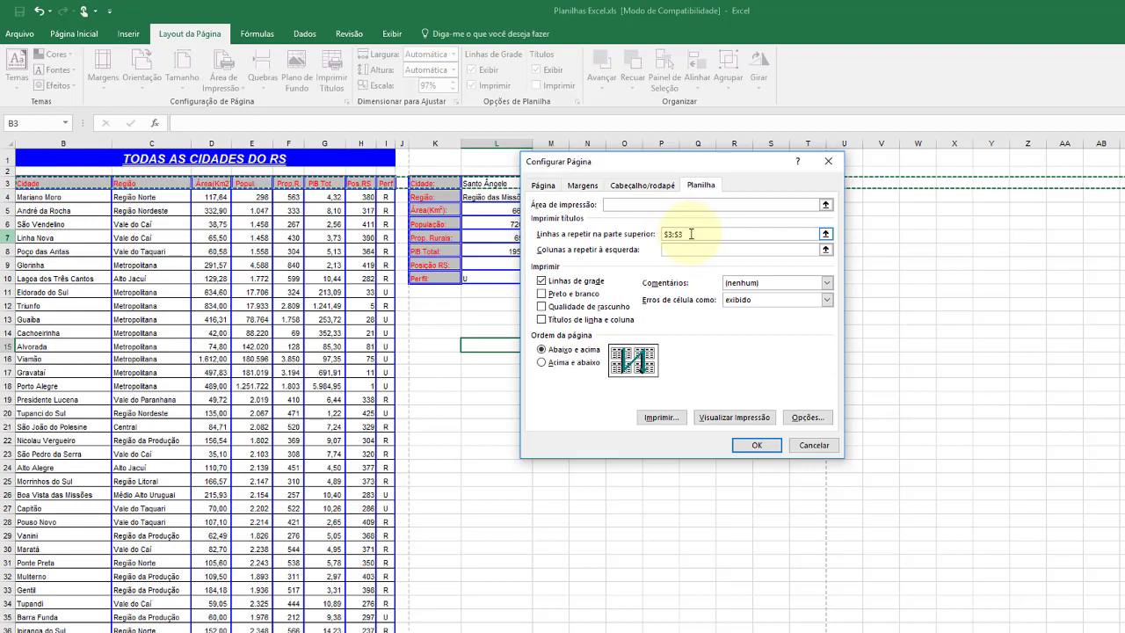
{"action": "left_click", "coordinate": [558, 282]}
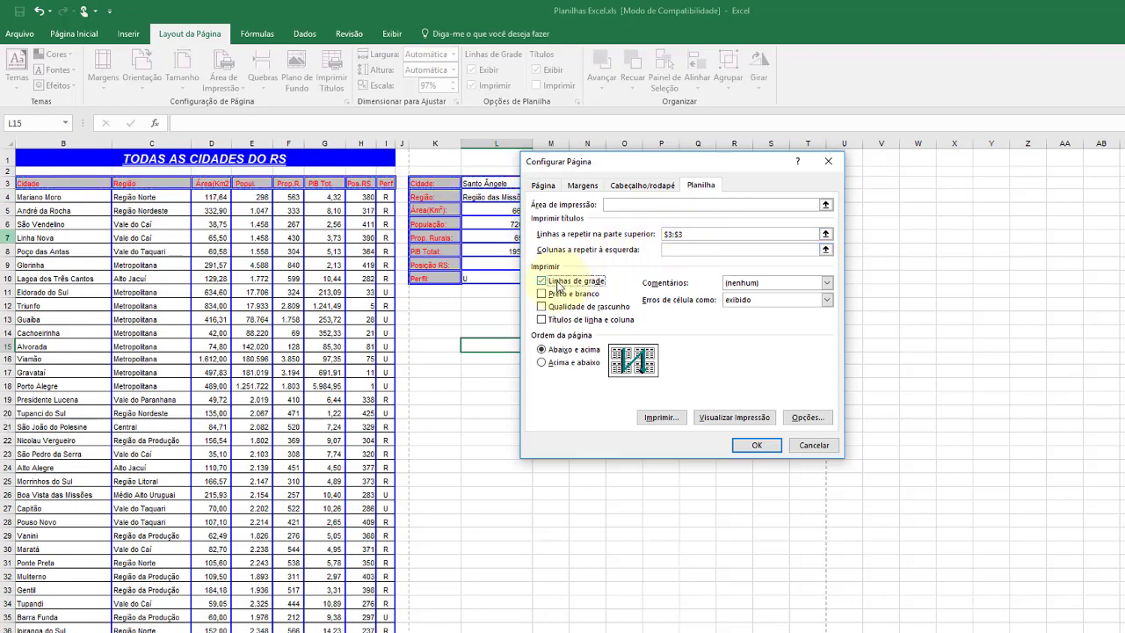
{"action": "left_click", "coordinate": [726, 421]}
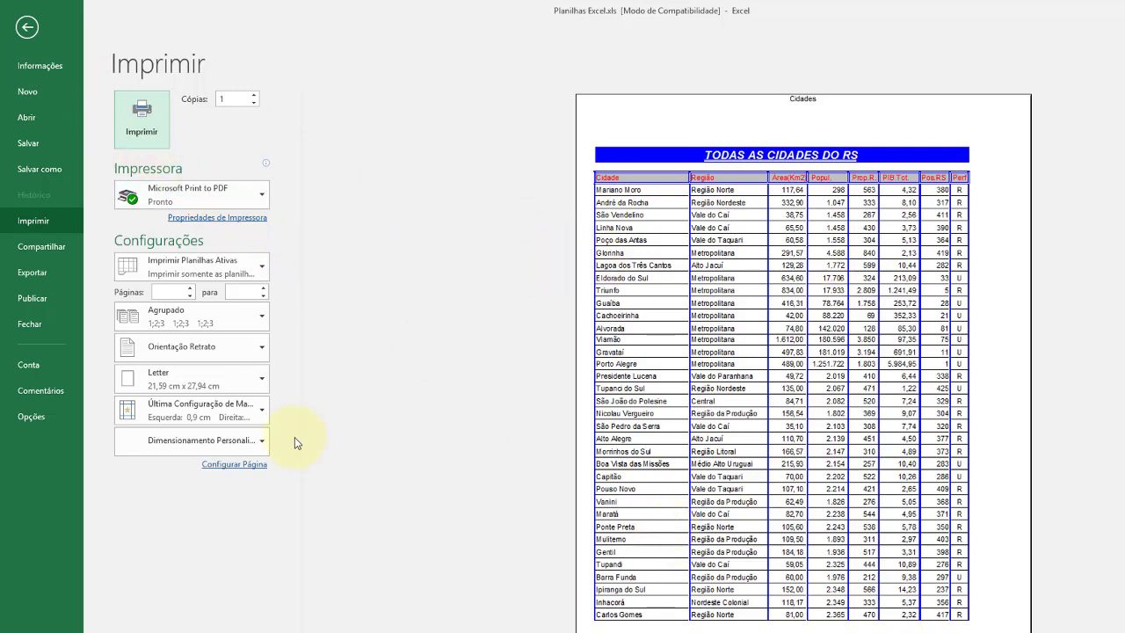
View page 2 of the preview to confirm row 3 repeats, then return to the Cidades sheet
{"action": "scroll", "coordinate": [668, 264], "scroll_direction": "down", "scroll_amount": 1}
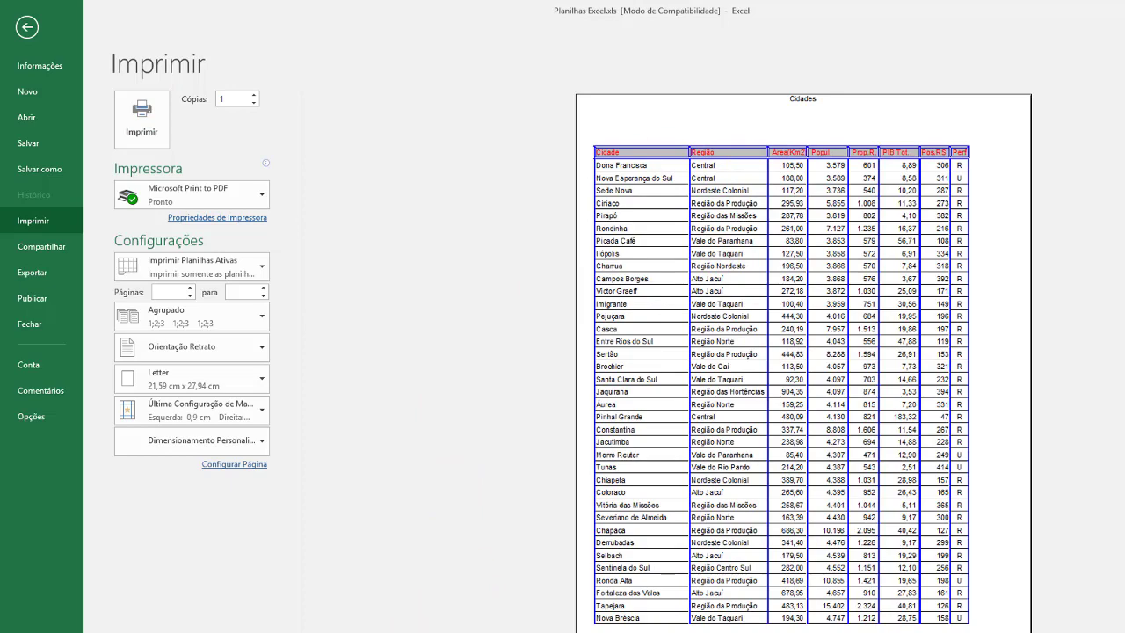
{"action": "left_click", "coordinate": [30, 26]}
{"action": "left_click", "coordinate": [327, 305]}
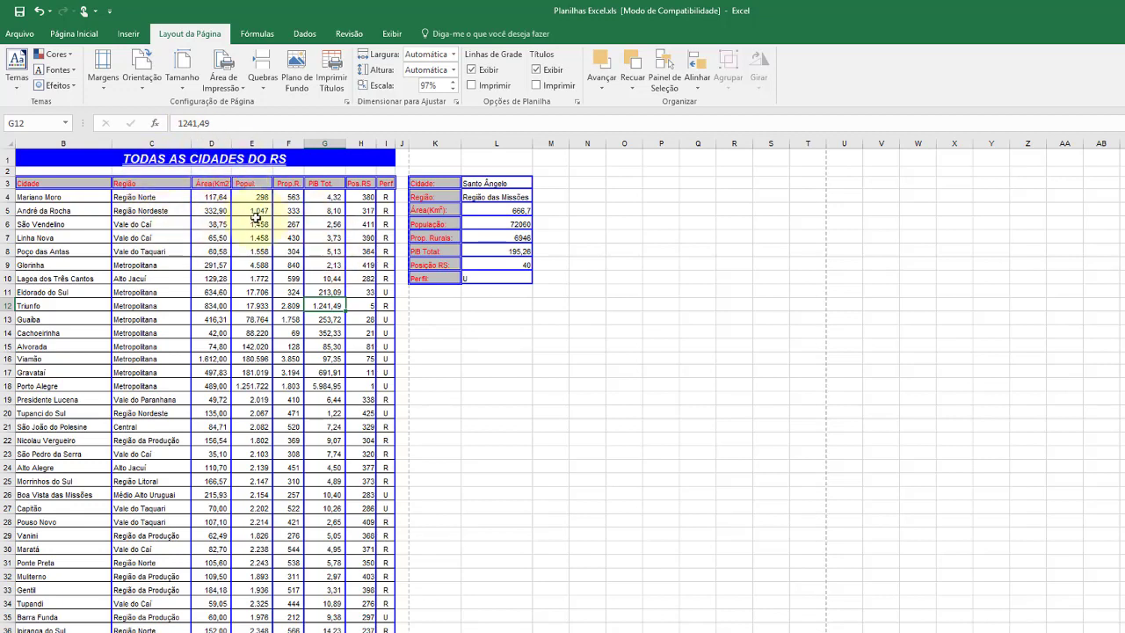
Select and deselect the summary box K3:L10, then open the Imprimir preview from File
{"action": "left_click_drag", "start_coordinate": [431, 178], "coordinate": [497, 278]}
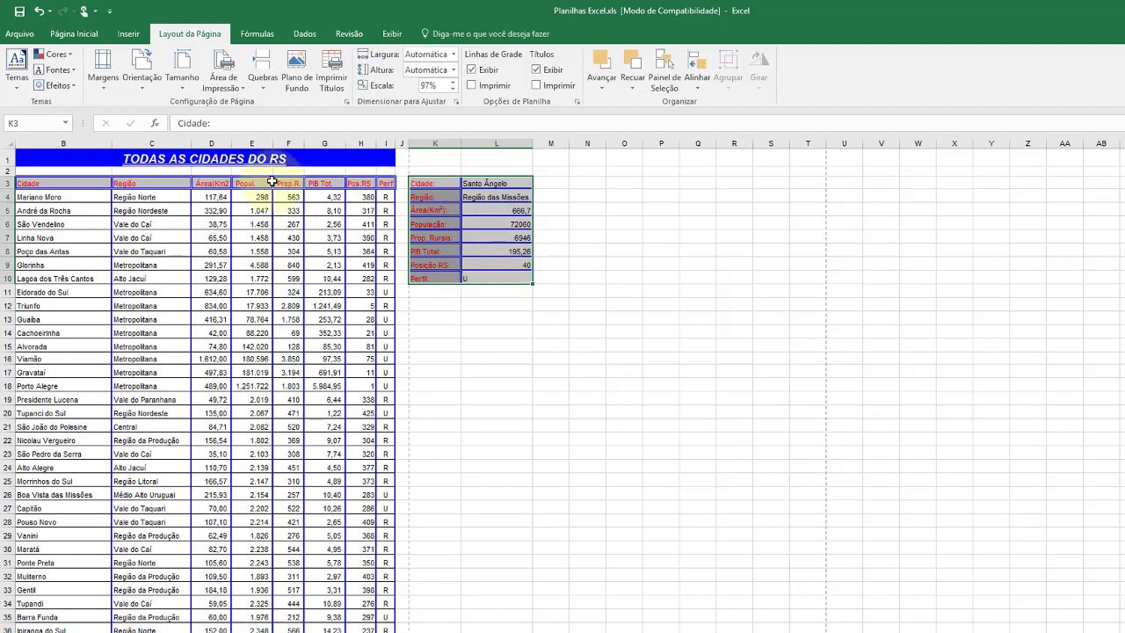
{"action": "left_click", "coordinate": [433, 343]}
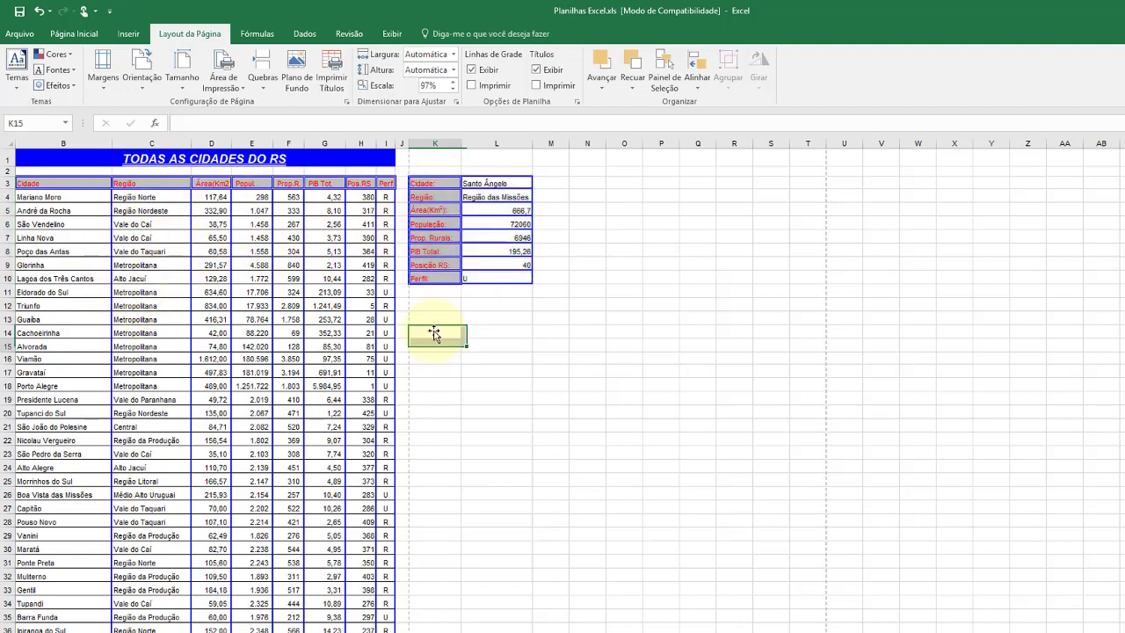
{"action": "left_click", "coordinate": [19, 33]}
{"action": "left_click", "coordinate": [33, 221]}
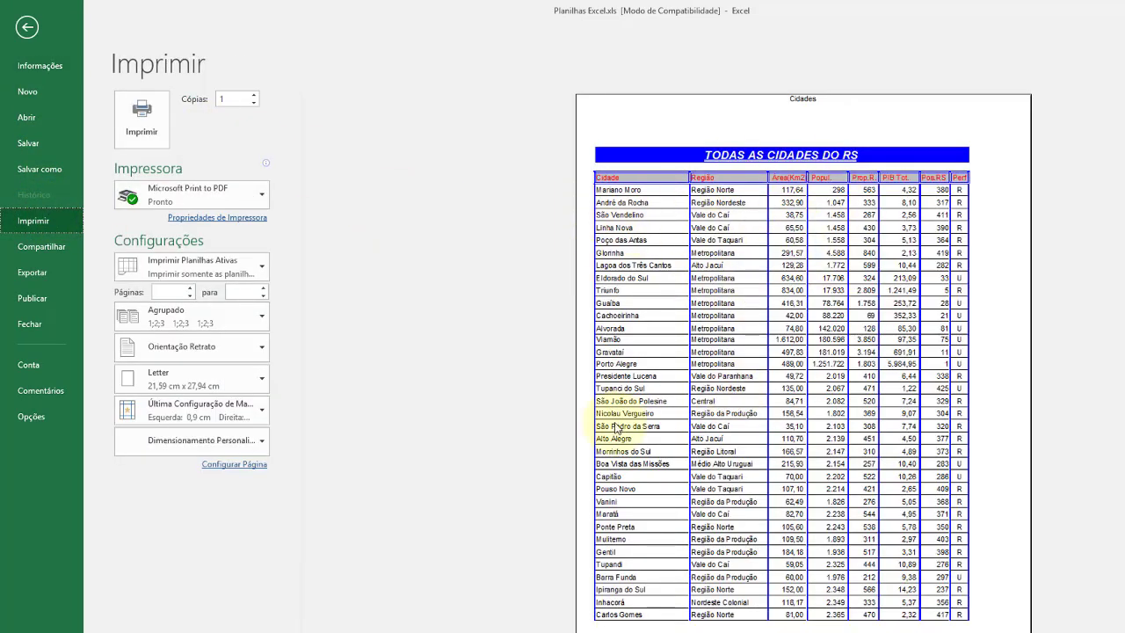
Scroll the preview to the last page, which holds only the city summary box
{"action": "scroll", "coordinate": [929, 290], "scroll_direction": "down", "scroll_amount": 1}
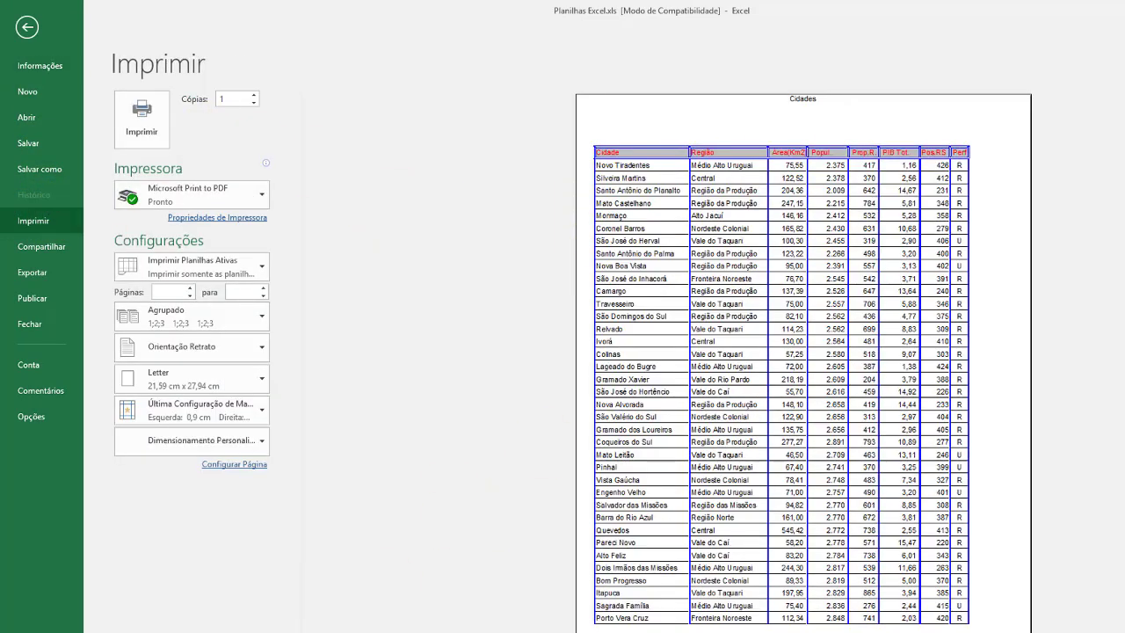
{"action": "scroll", "coordinate": [928, 290], "scroll_direction": "down", "scroll_amount": 1}
{"action": "scroll", "coordinate": [929, 290], "scroll_direction": "down", "scroll_amount": 1}
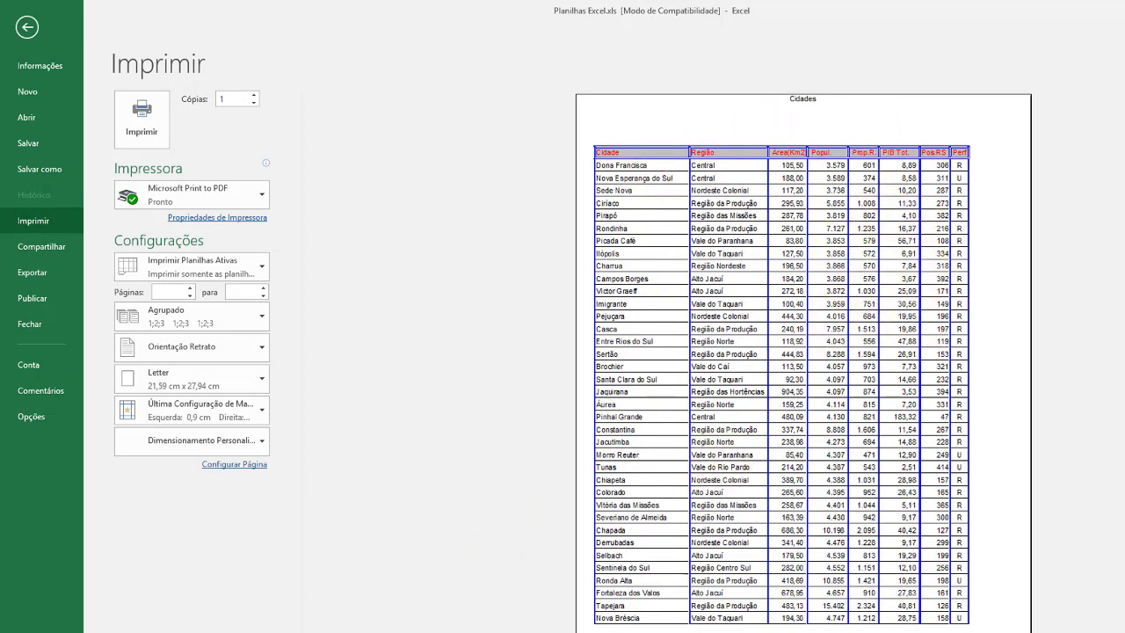
{"action": "scroll", "coordinate": [803, 369], "scroll_direction": "down", "scroll_amount": 1}
{"action": "scroll", "coordinate": [802, 369], "scroll_direction": "down", "scroll_amount": 1}
{"action": "scroll", "coordinate": [802, 360], "scroll_direction": "down", "scroll_amount": 1}
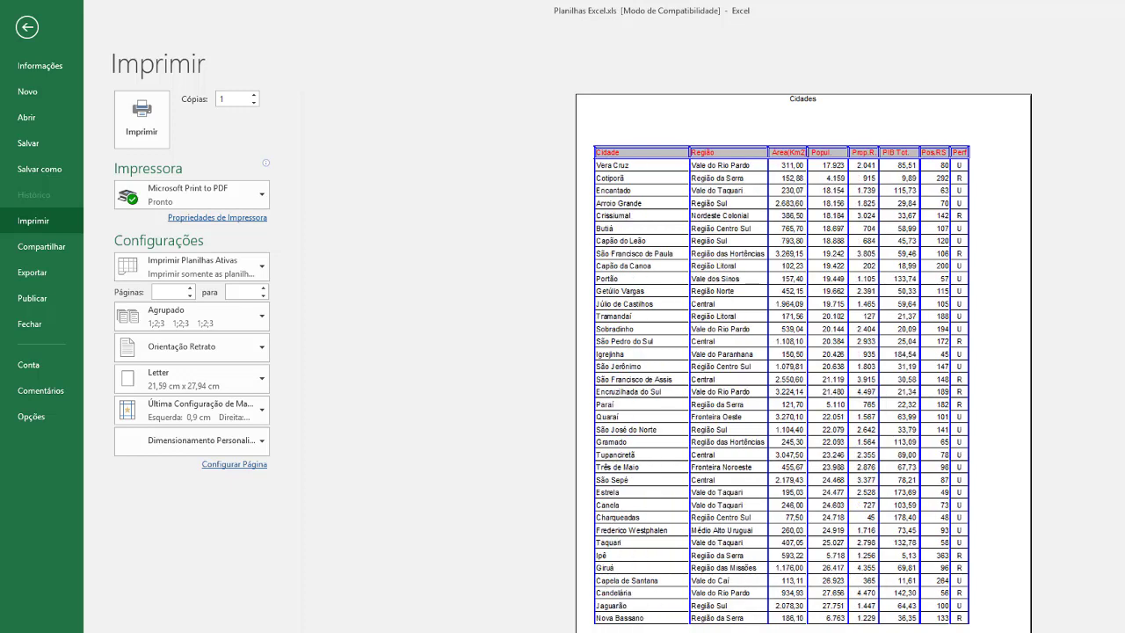
{"action": "scroll", "coordinate": [802, 360], "scroll_direction": "down", "scroll_amount": 1}
{"action": "scroll", "coordinate": [802, 361], "scroll_direction": "down", "scroll_amount": 1}
{"action": "scroll", "coordinate": [803, 361], "scroll_direction": "down", "scroll_amount": 1}
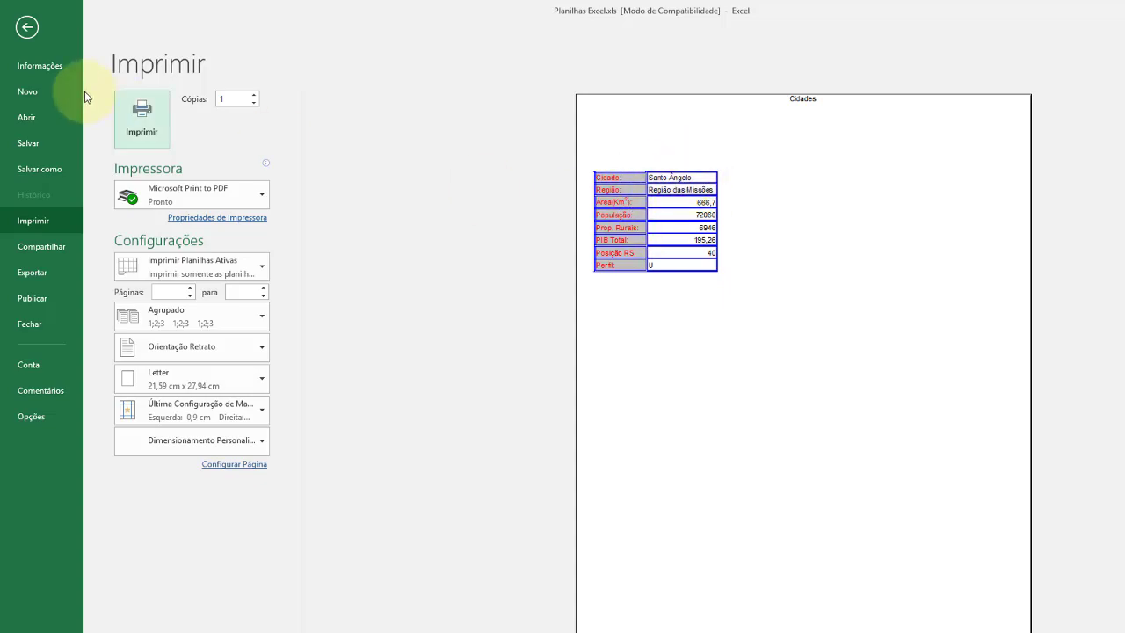
Define K3:L10 as the print area and preview it from Page Setup
{"action": "left_click", "coordinate": [26, 26]}
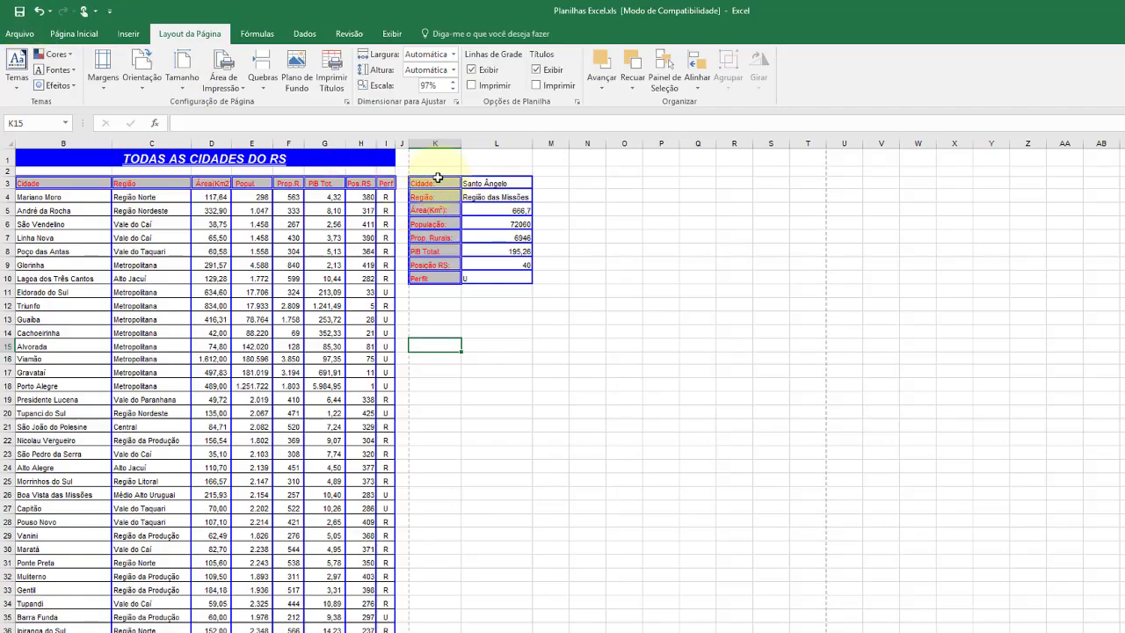
{"action": "left_click_drag", "start_coordinate": [437, 182], "coordinate": [497, 277]}
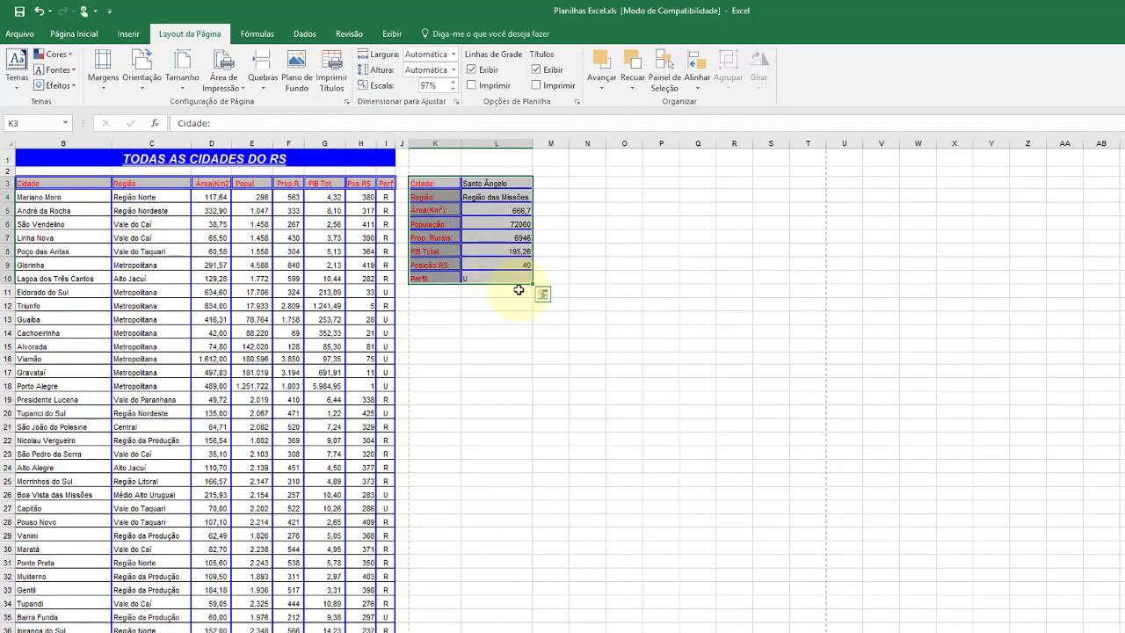
{"action": "left_click", "coordinate": [227, 86]}
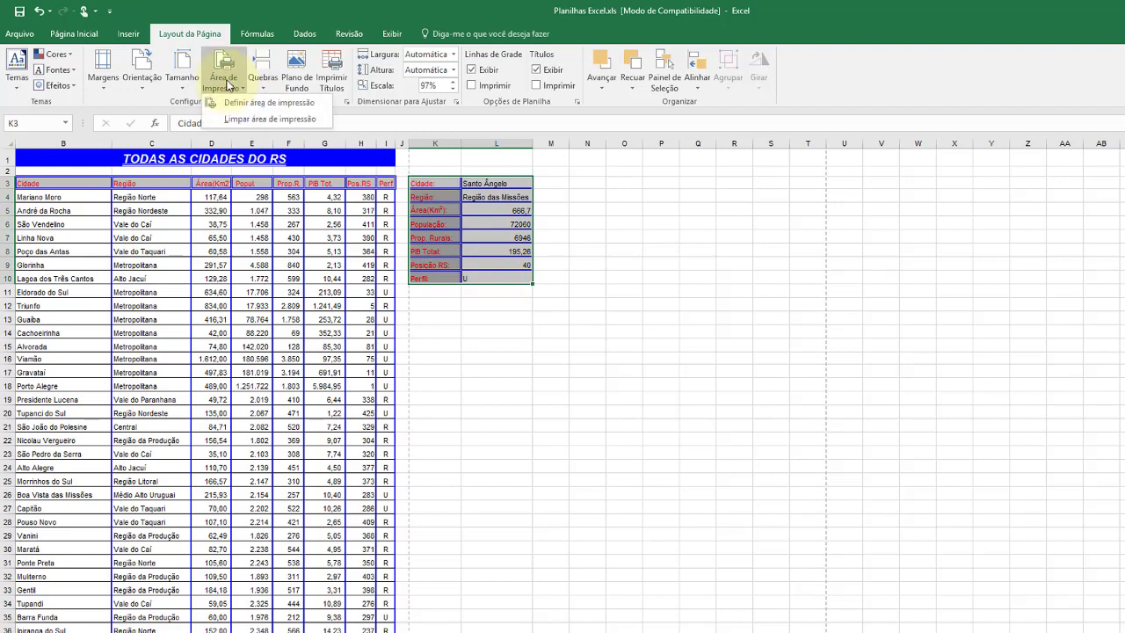
{"action": "left_click", "coordinate": [237, 104]}
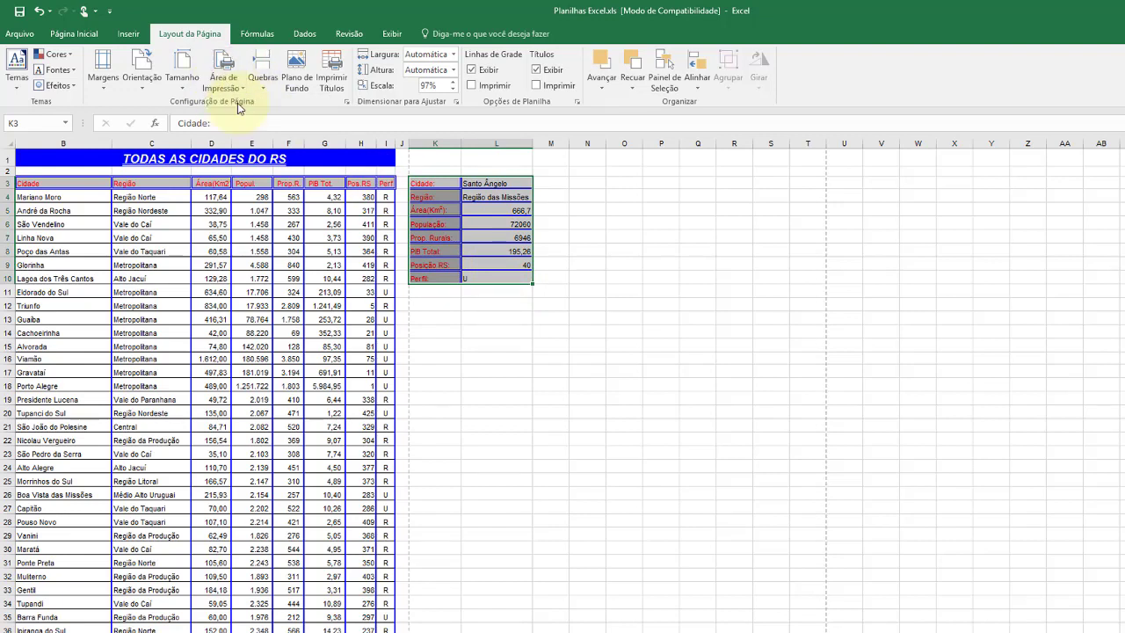
{"action": "left_click", "coordinate": [450, 321]}
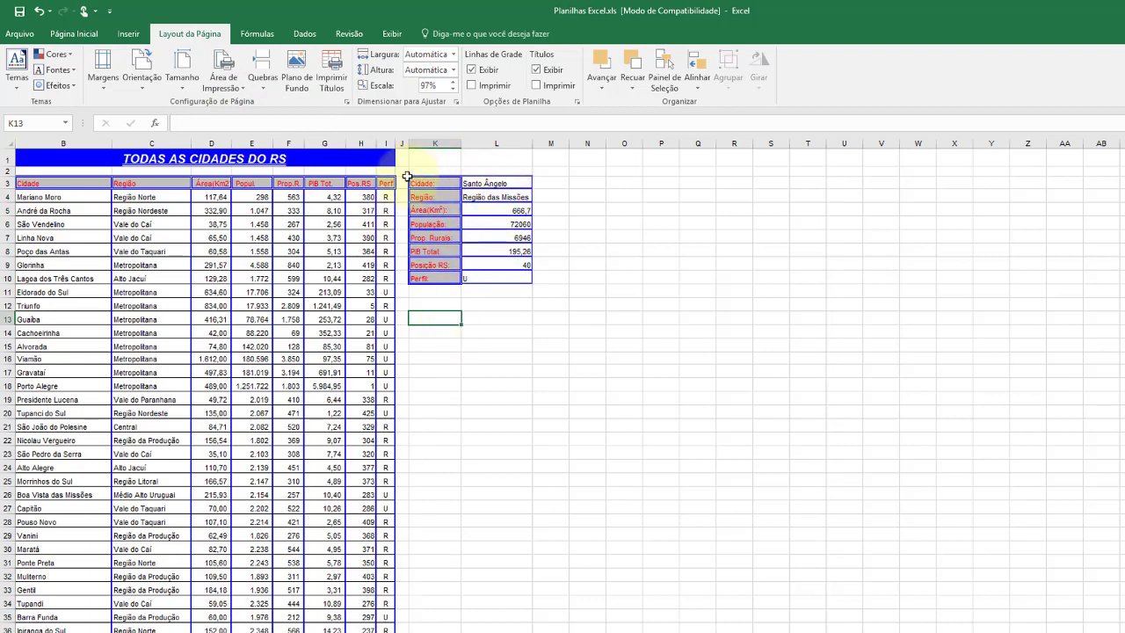
{"action": "left_click", "coordinate": [347, 103]}
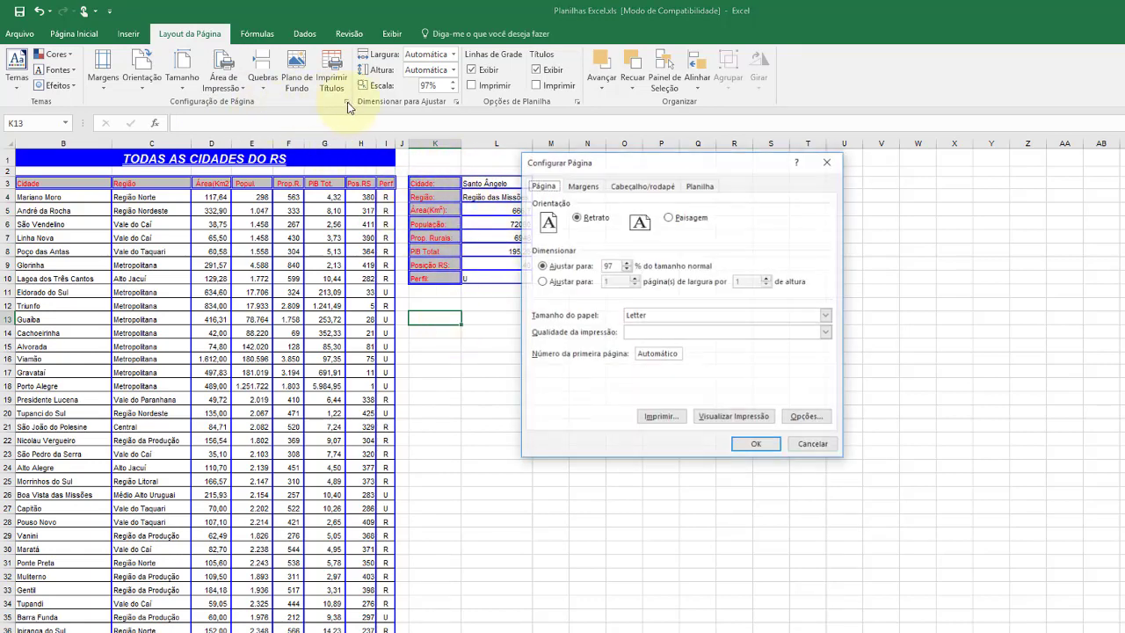
{"action": "left_click", "coordinate": [735, 416]}
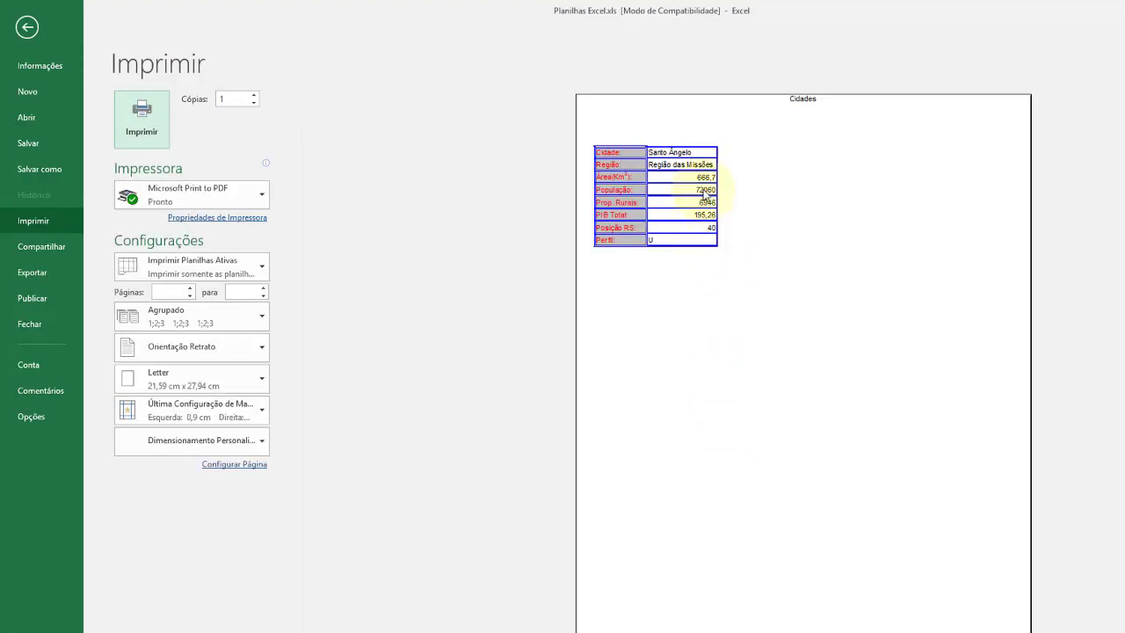
Center the print area both horizontally and vertically on the page in the Margens settings
{"action": "left_click", "coordinate": [255, 465]}
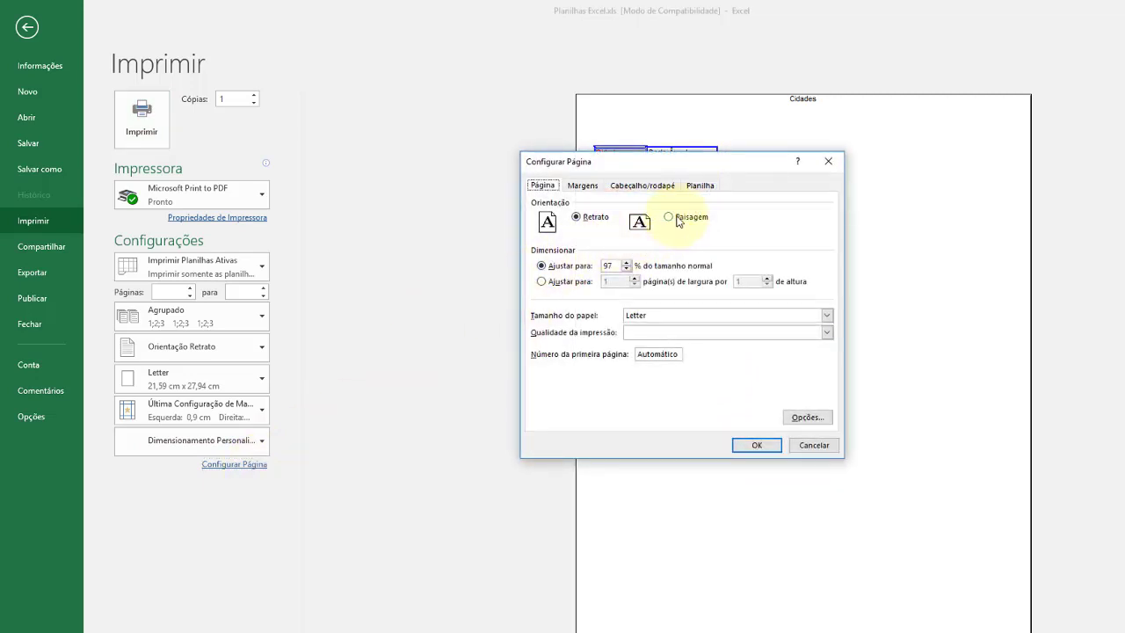
{"action": "left_click", "coordinate": [582, 186]}
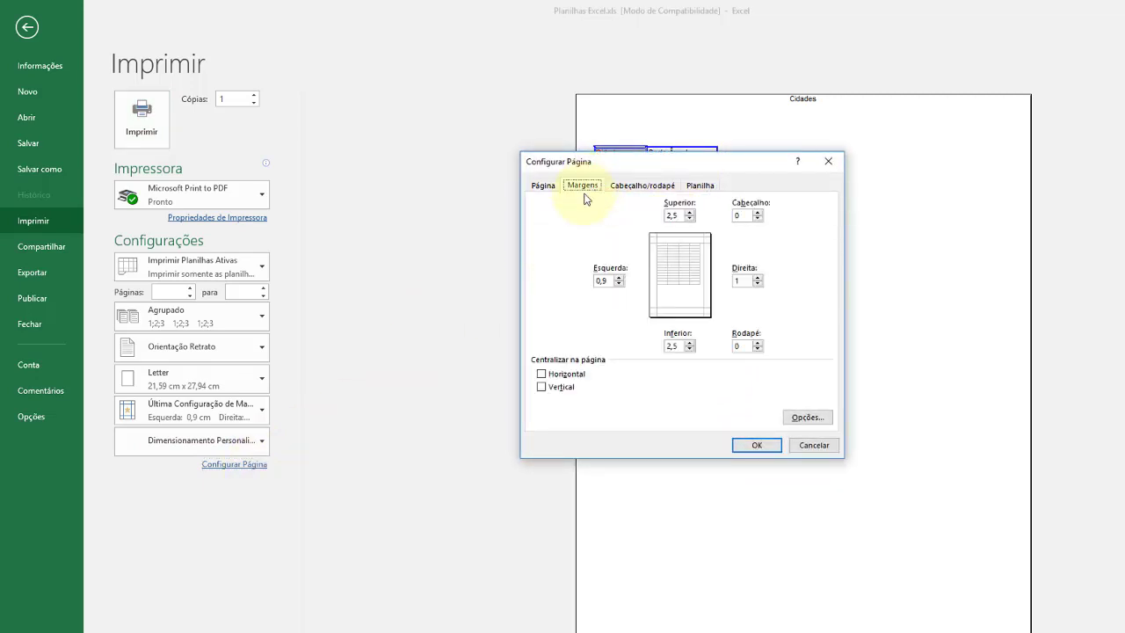
{"action": "left_click", "coordinate": [541, 374]}
{"action": "left_click", "coordinate": [542, 386]}
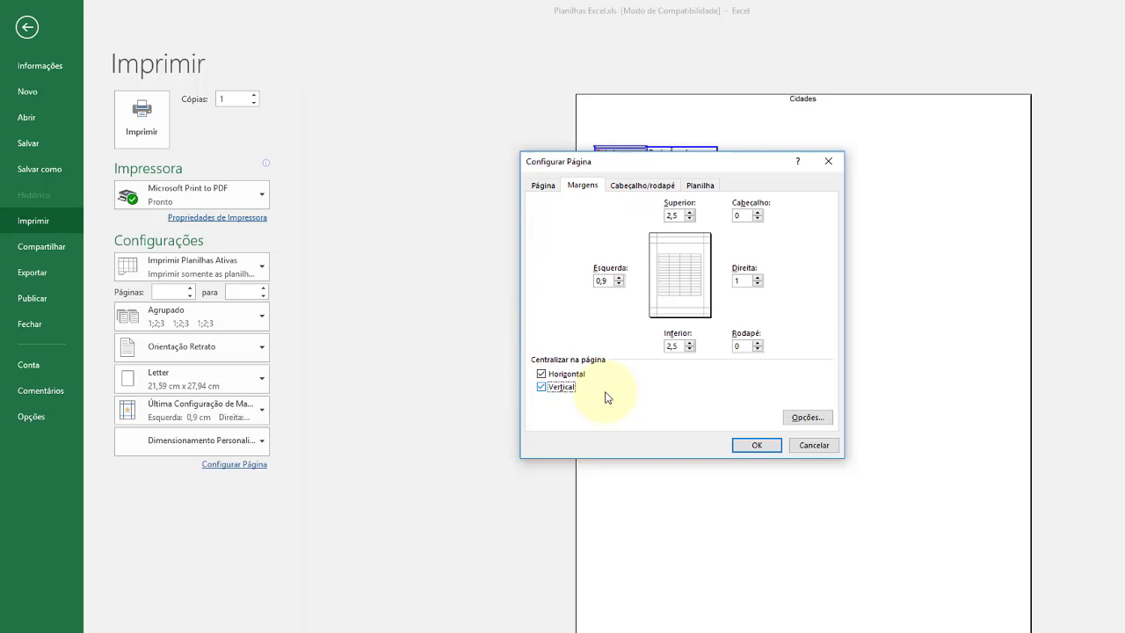
{"action": "left_click", "coordinate": [765, 446]}
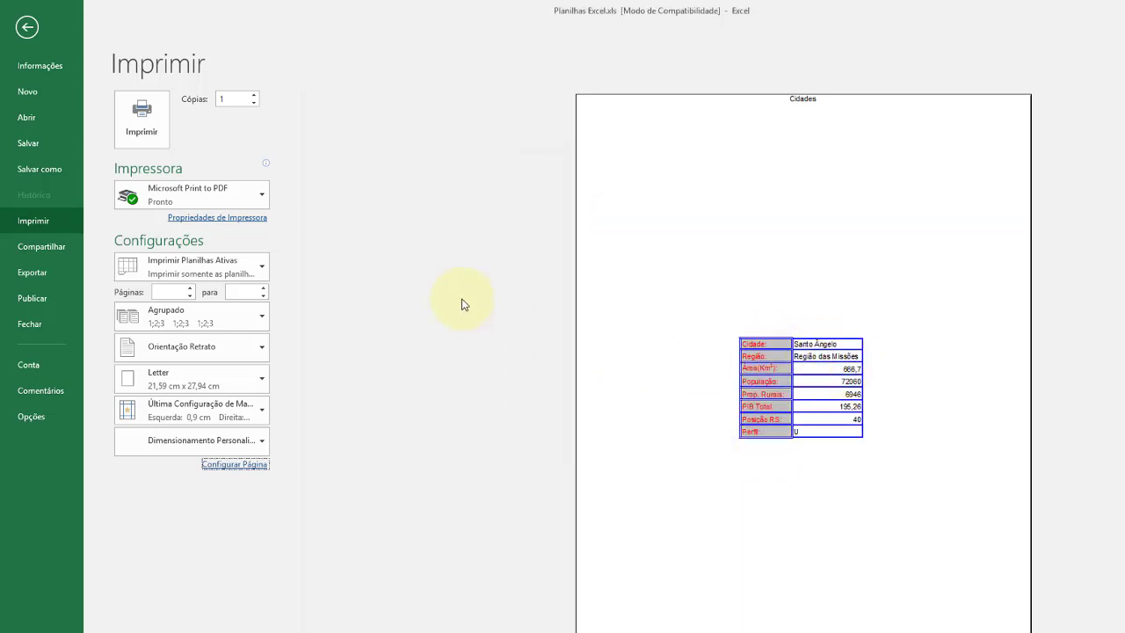
Scale the printout to 140% and leave the print preview
{"action": "left_click", "coordinate": [252, 464]}
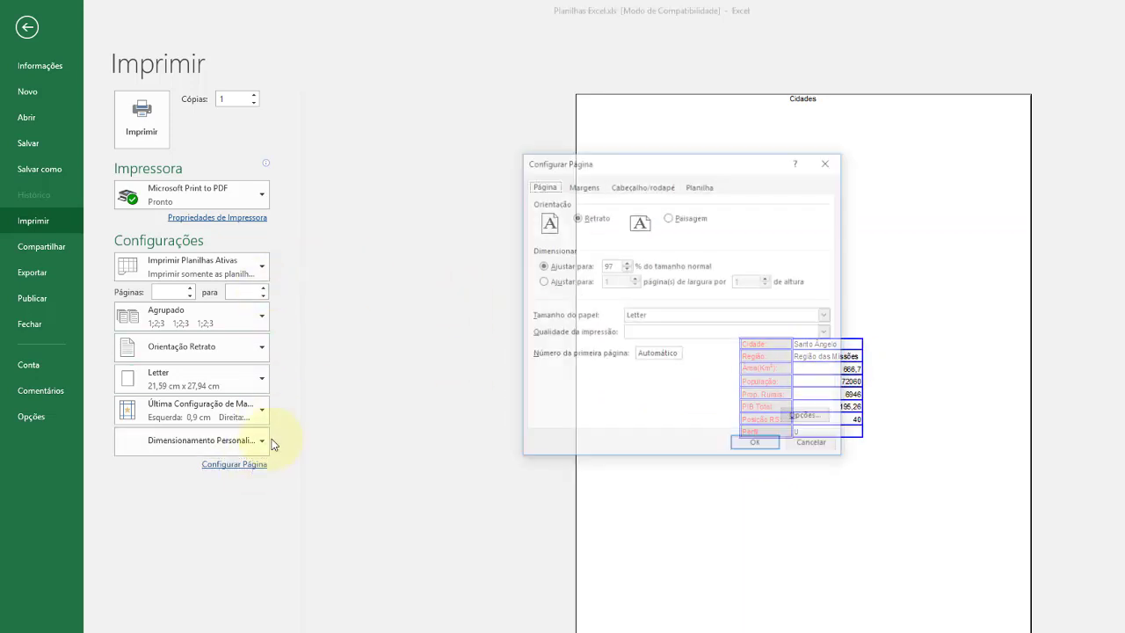
{"action": "left_click", "coordinate": [627, 263]}
{"action": "left_click", "coordinate": [627, 263]}
{"action": "left_click", "coordinate": [627, 263]}
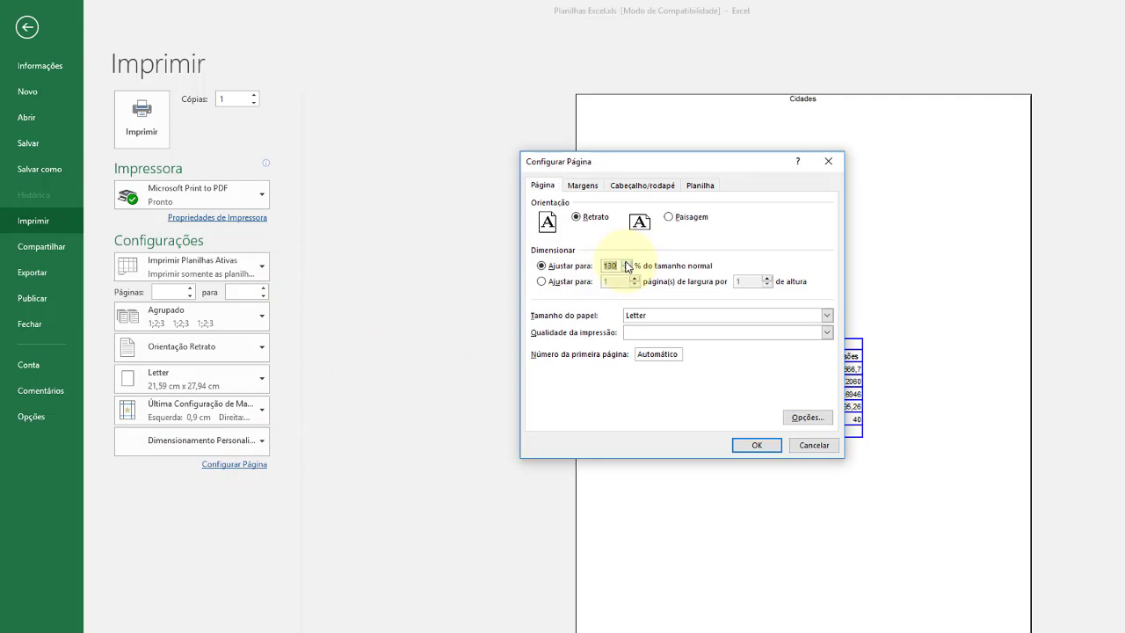
{"action": "left_click", "coordinate": [770, 447]}
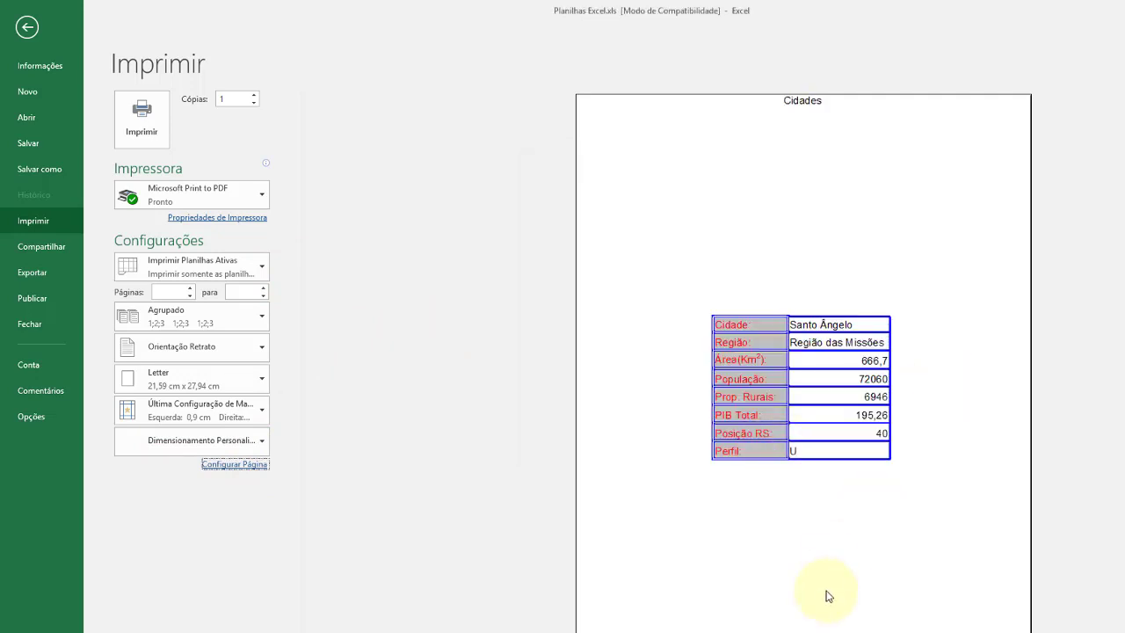
{"action": "left_click", "coordinate": [32, 29]}
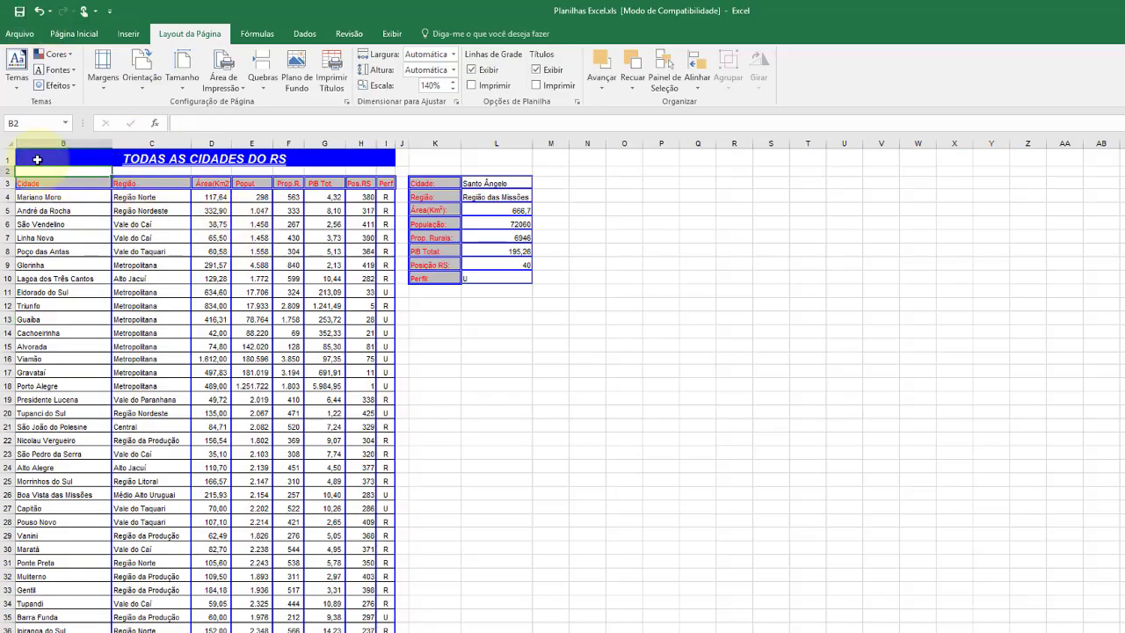
Select the table A1:I18 and open the Área de Impressão options, closing them unchanged
{"action": "left_click", "coordinate": [35, 156]}
{"action": "left_click_drag", "start_coordinate": [111, 176], "coordinate": [282, 385]}
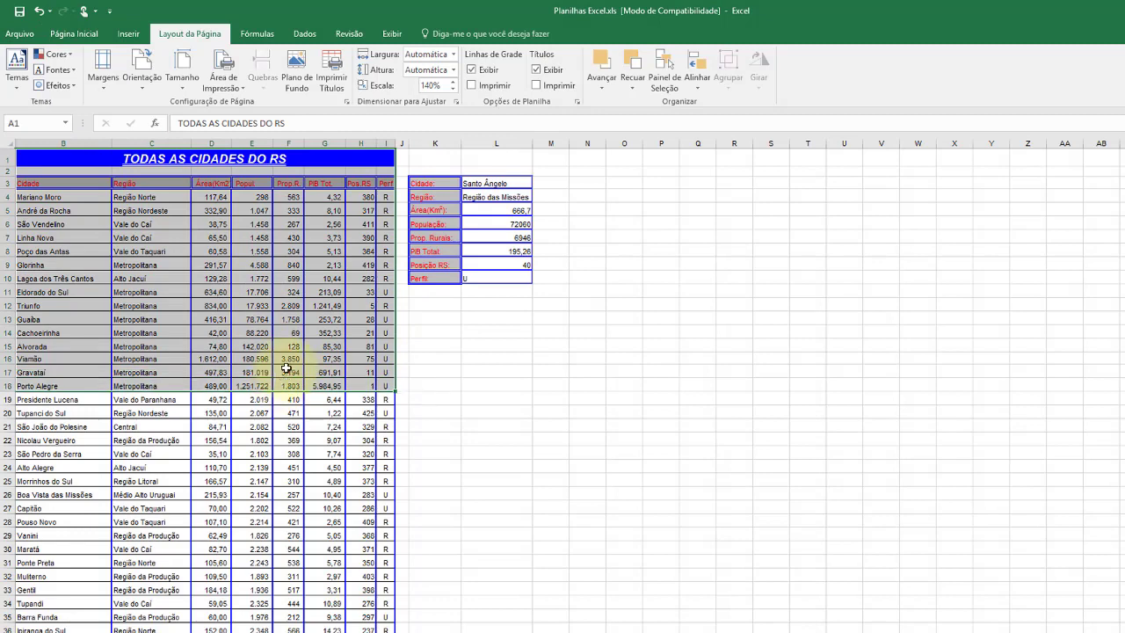
{"action": "left_click", "coordinate": [230, 88]}
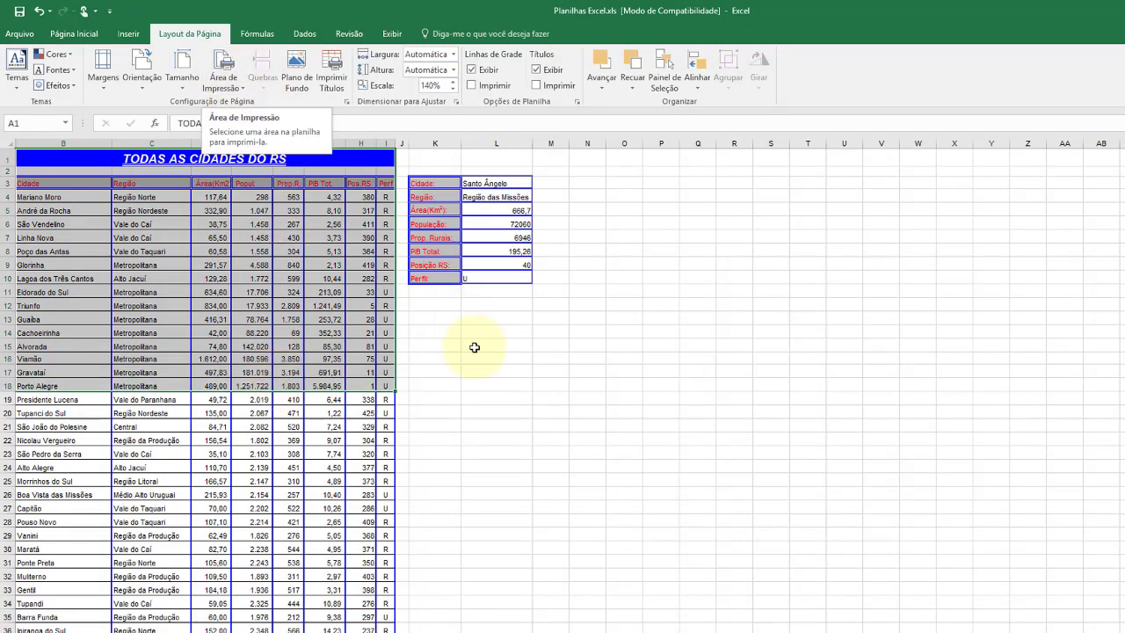
{"action": "left_click", "coordinate": [475, 343]}
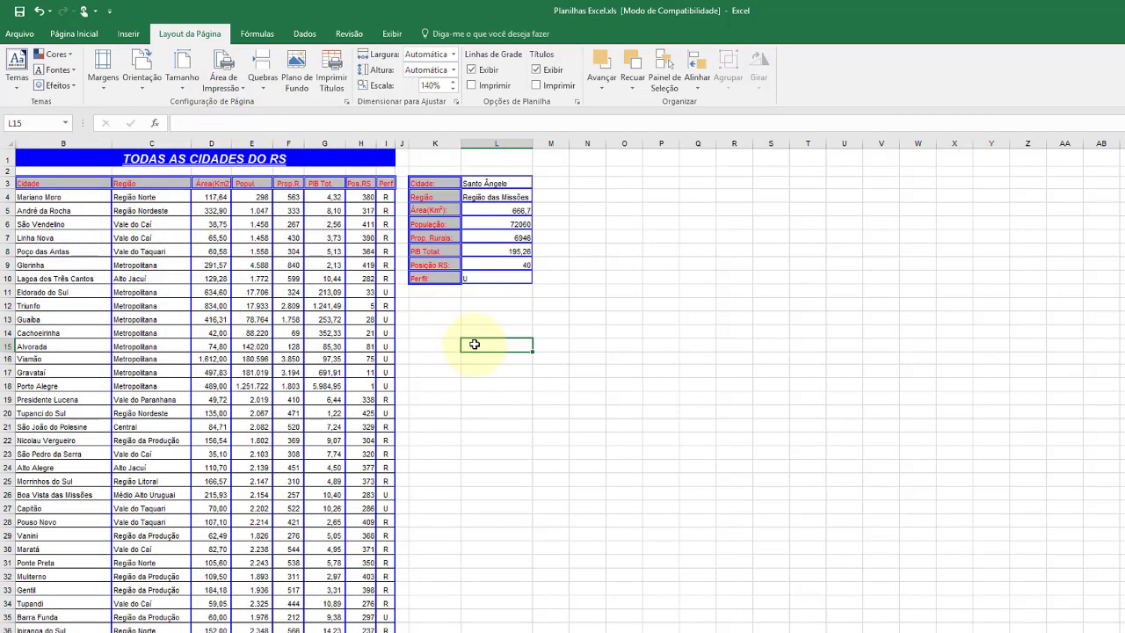